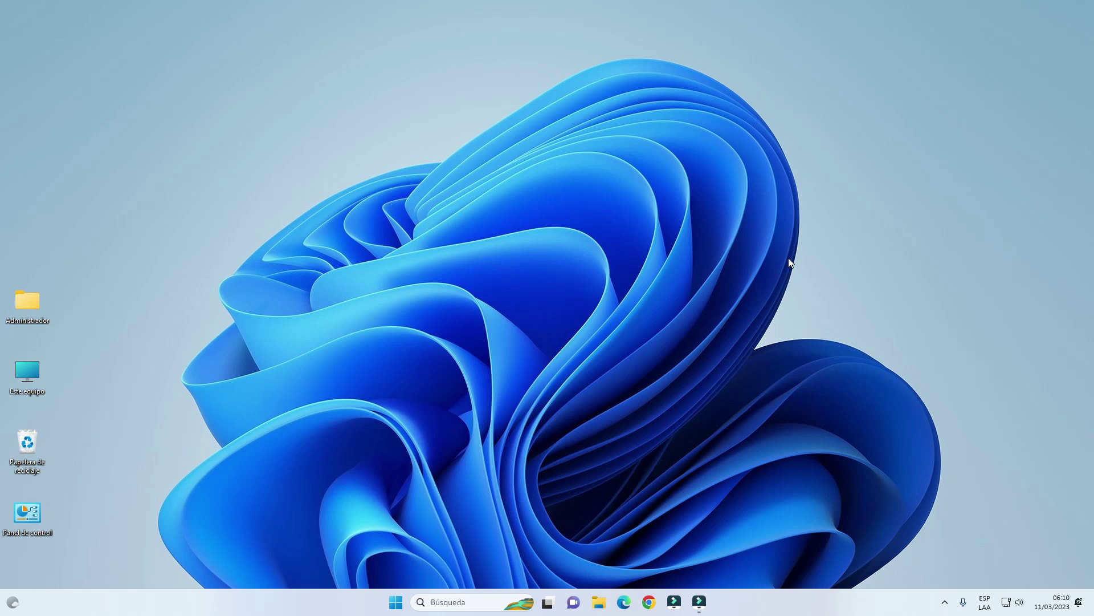
Open the advanced sharing settings of drive JUEGOS INSTALADOS (D:) and turn on sharing for it
{"action": "double_click", "coordinate": [35, 374]}
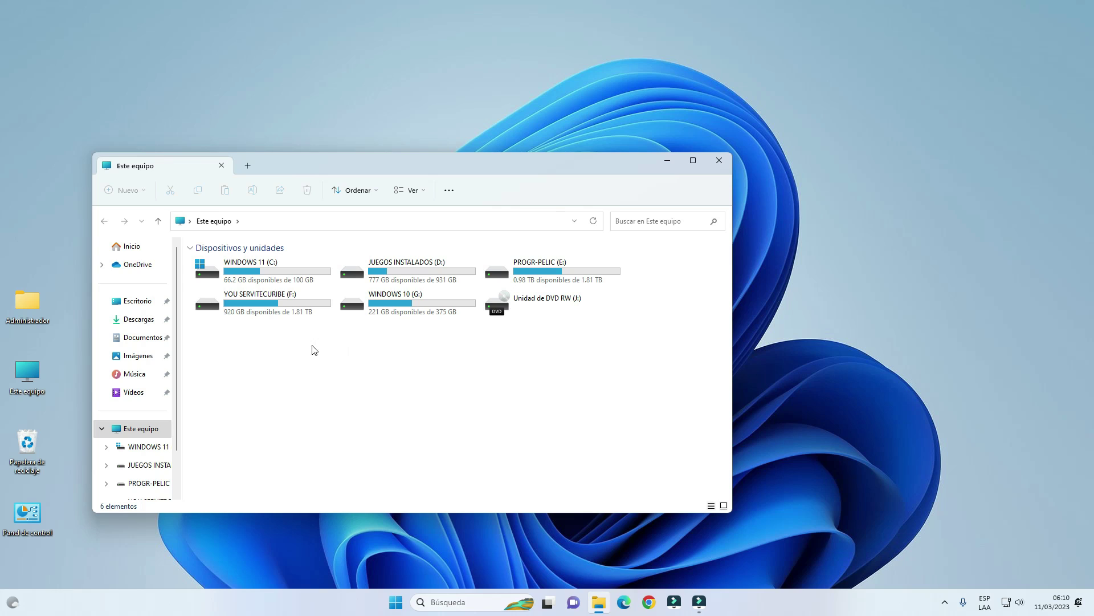
{"action": "left_click", "coordinate": [393, 271]}
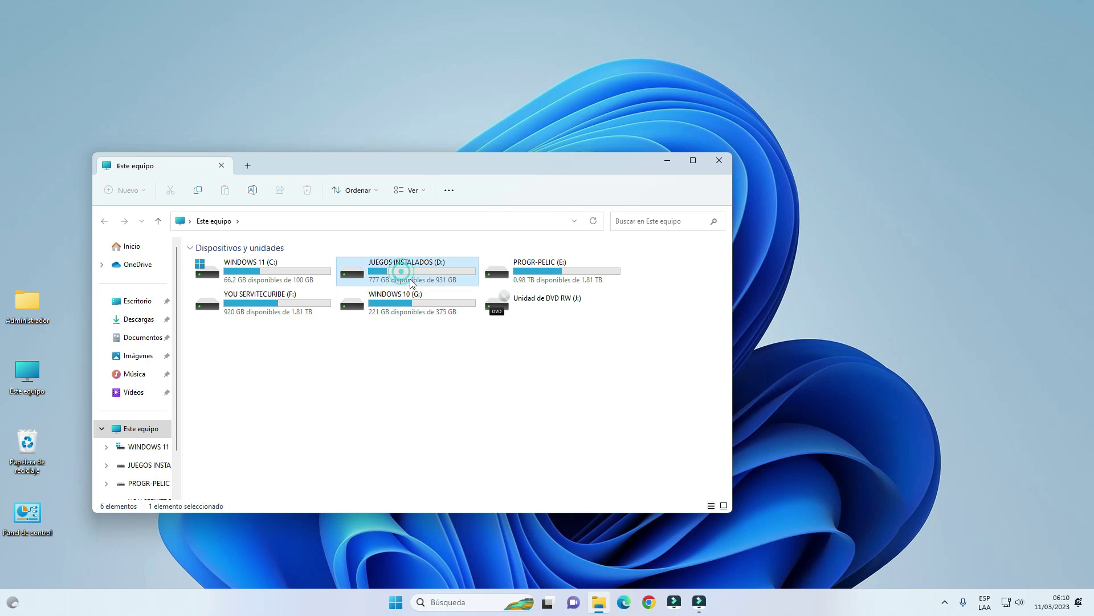
{"action": "right_click", "coordinate": [381, 266]}
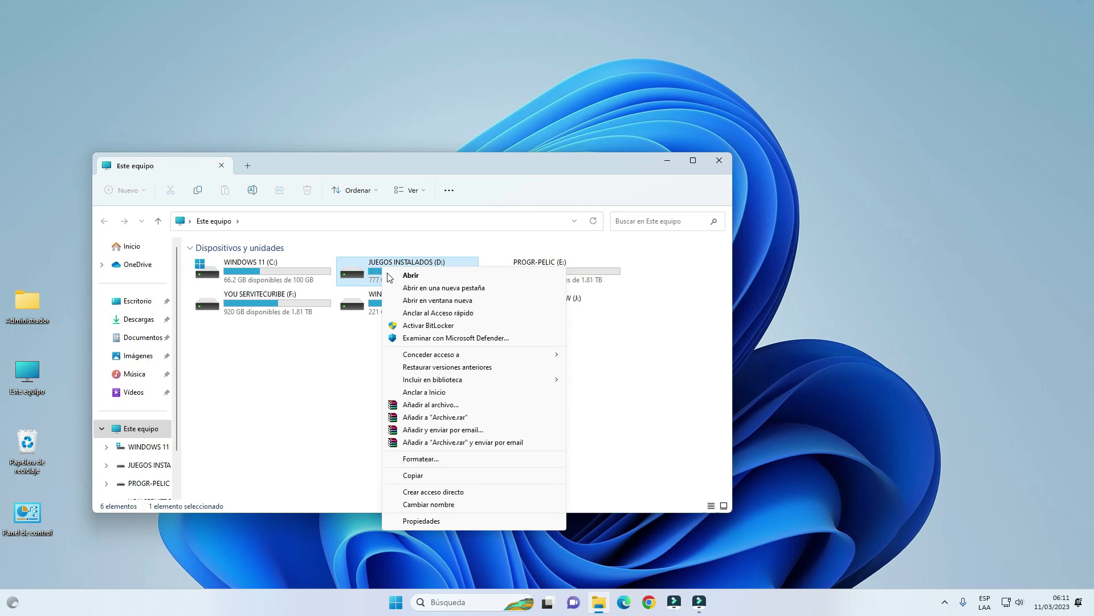
{"action": "left_click", "coordinate": [436, 522]}
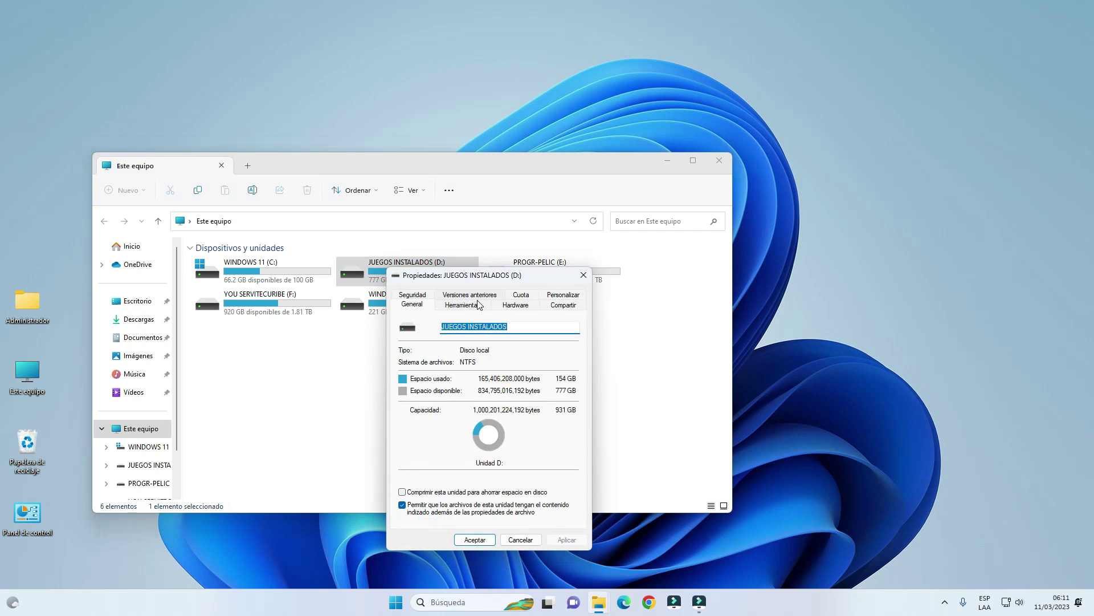
{"action": "left_click", "coordinate": [565, 305]}
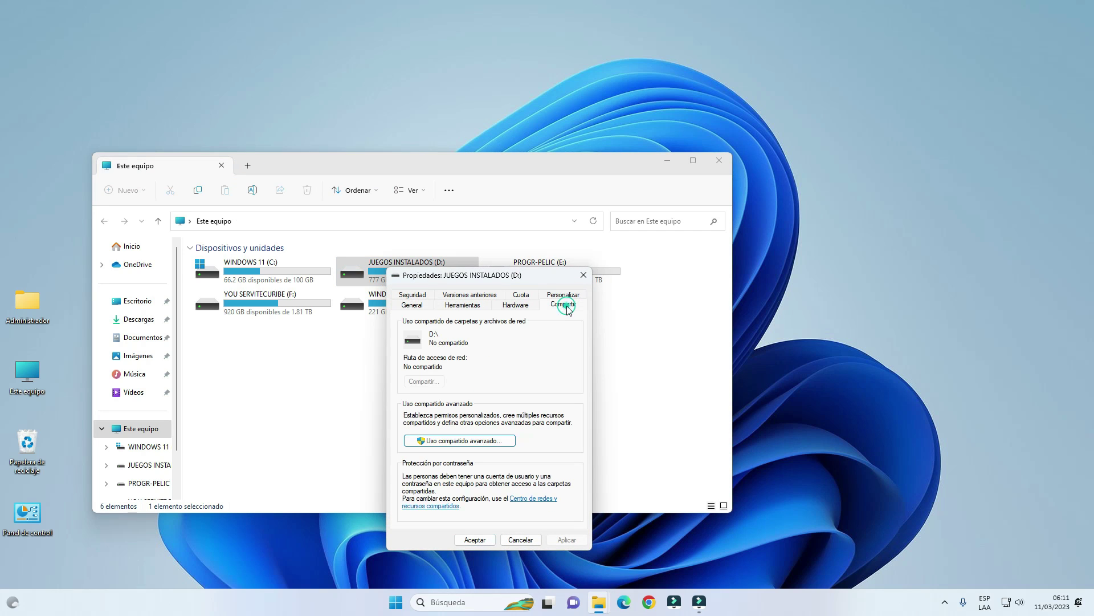
{"action": "left_click", "coordinate": [464, 442]}
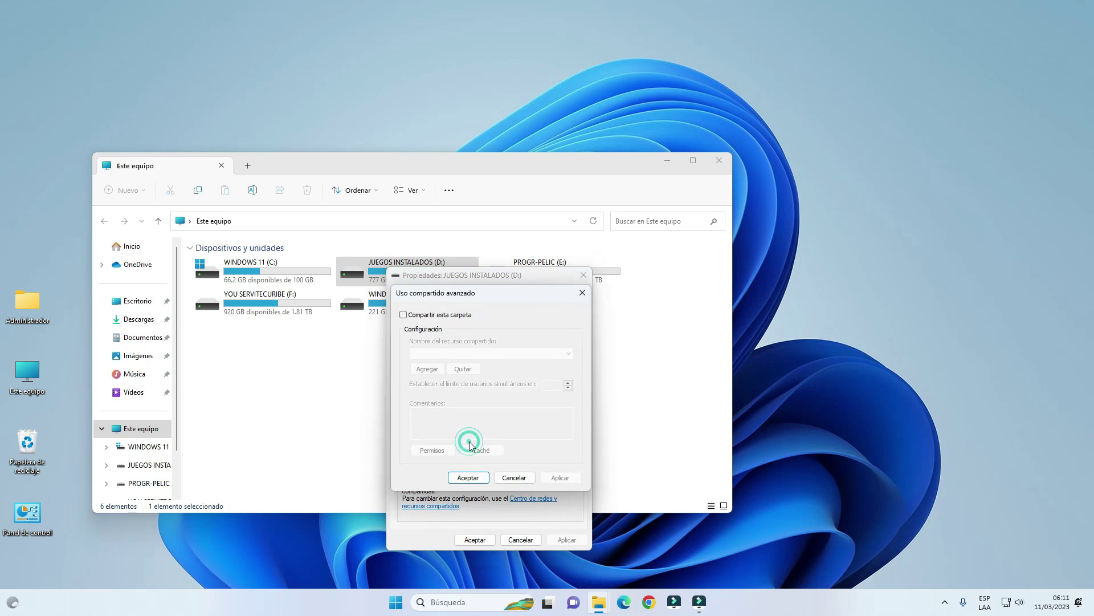
{"action": "left_click", "coordinate": [405, 315]}
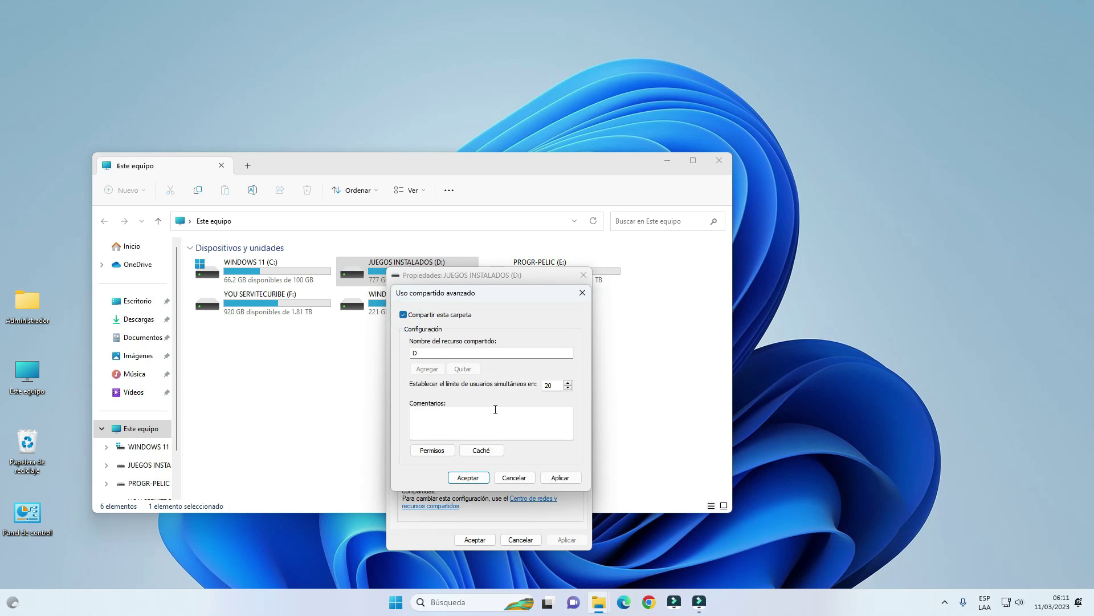
Allow Control total for the Todos group in the share permissions of D and apply the advanced sharing settings
{"action": "left_click", "coordinate": [435, 450]}
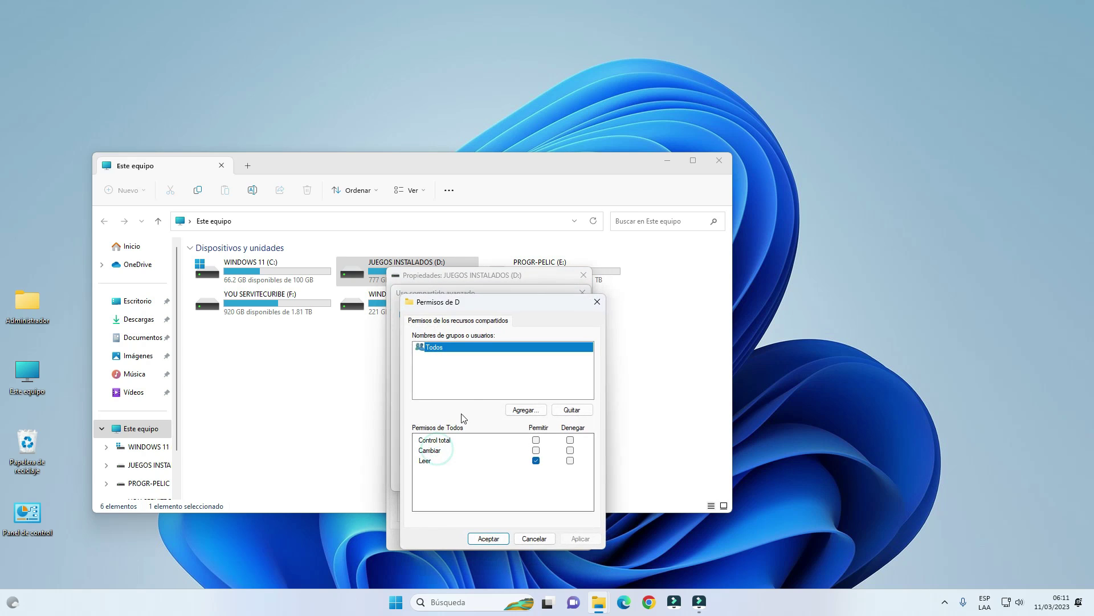
{"action": "left_click", "coordinate": [536, 441]}
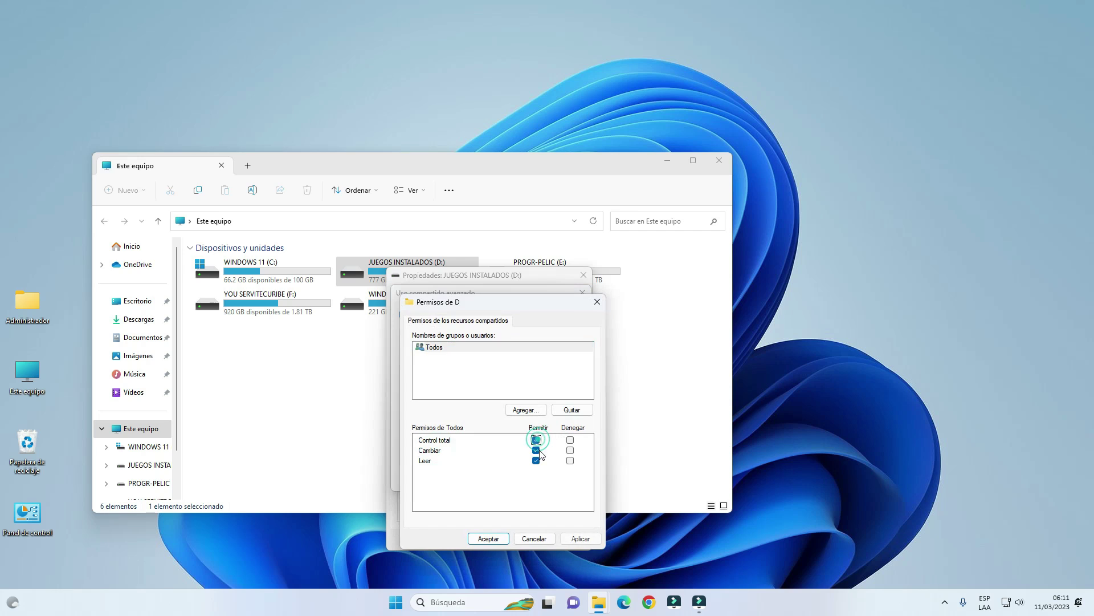
{"action": "left_click", "coordinate": [436, 347]}
{"action": "left_click", "coordinate": [580, 538]}
{"action": "left_click", "coordinate": [487, 538]}
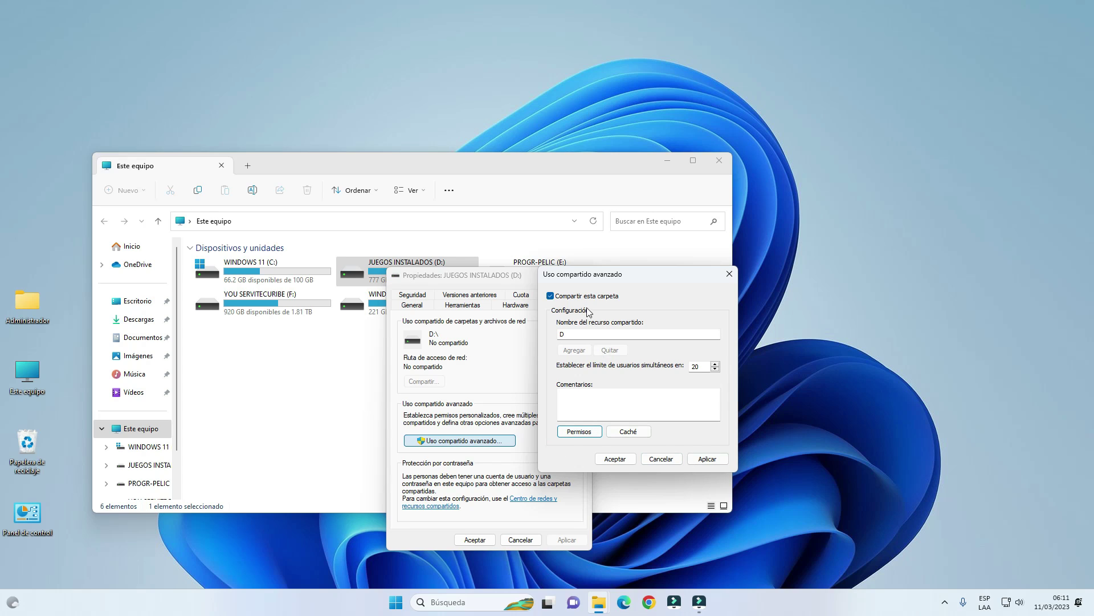
{"action": "left_click", "coordinate": [713, 459]}
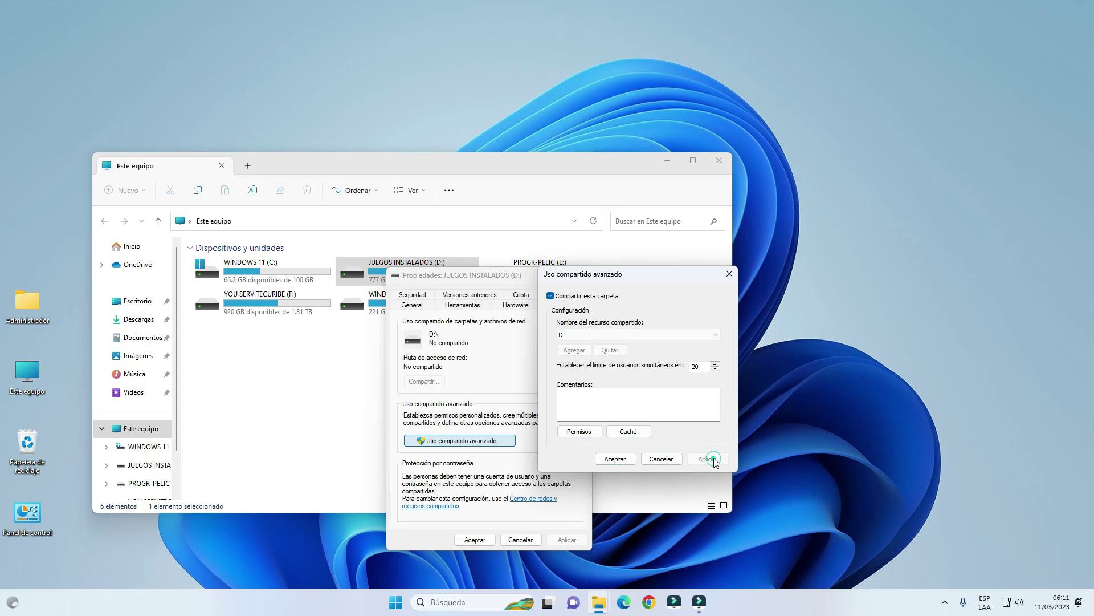
{"action": "left_click", "coordinate": [616, 458]}
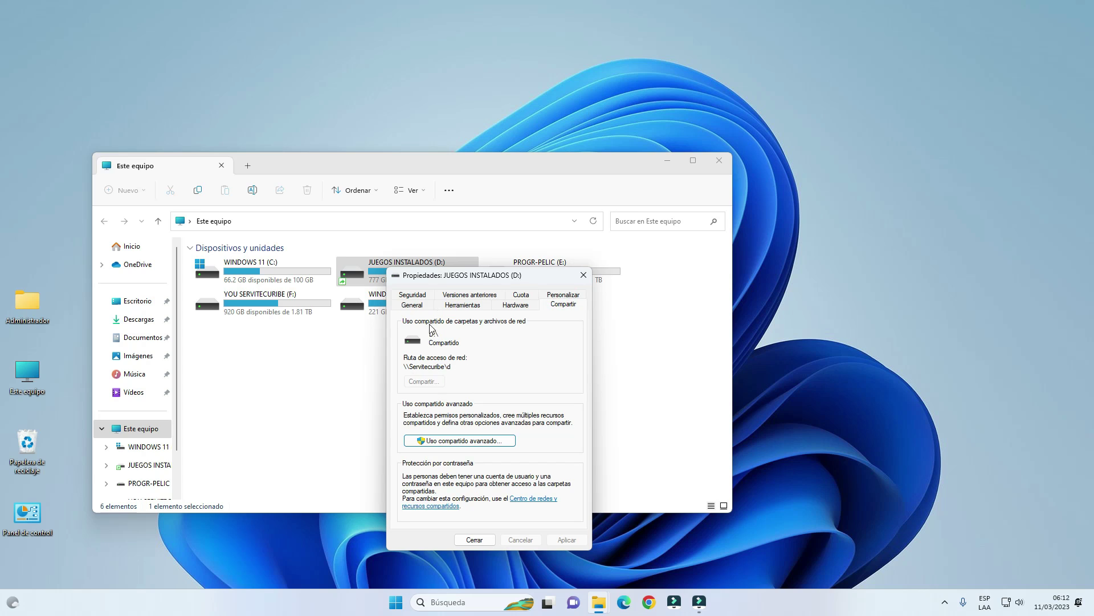
Add the Todos group to drive D's security permissions by finding it in the advanced user and group search
{"action": "left_click", "coordinate": [421, 297]}
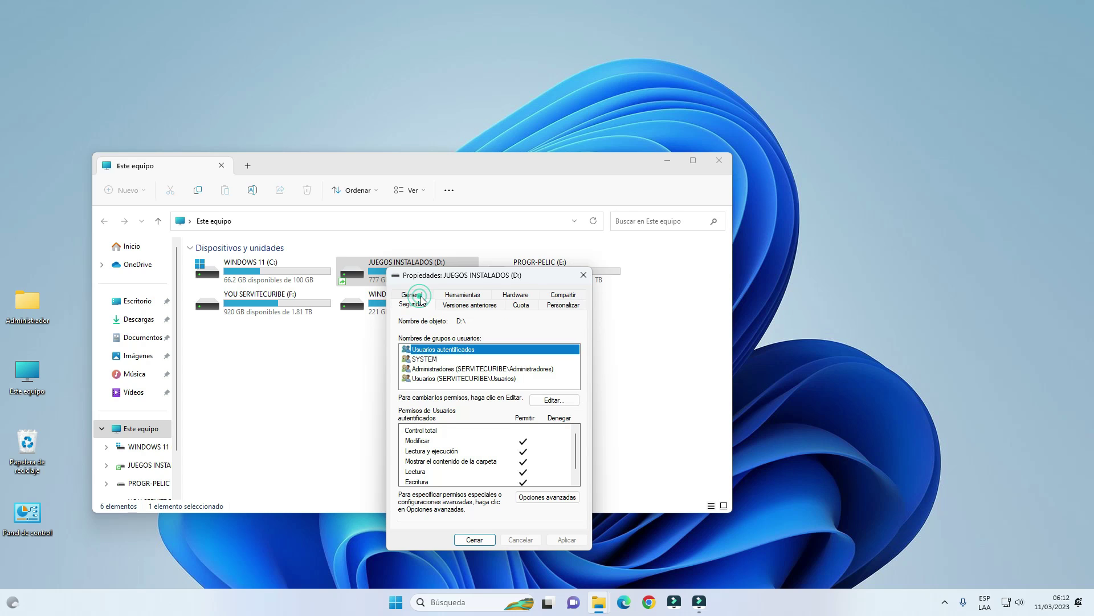
{"action": "left_click", "coordinate": [554, 401]}
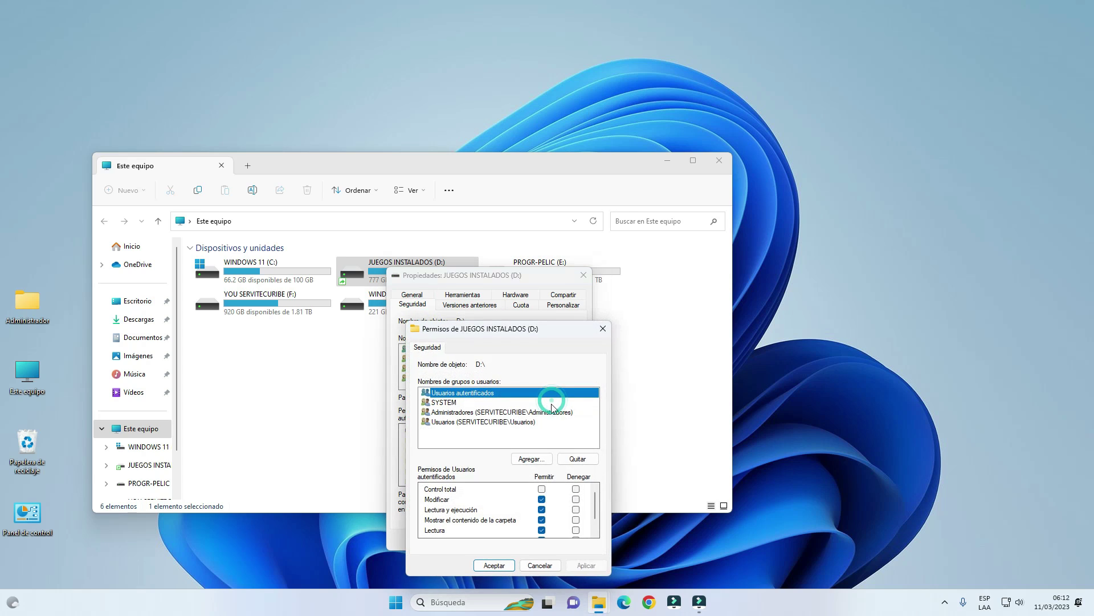
{"action": "left_click", "coordinate": [527, 459]}
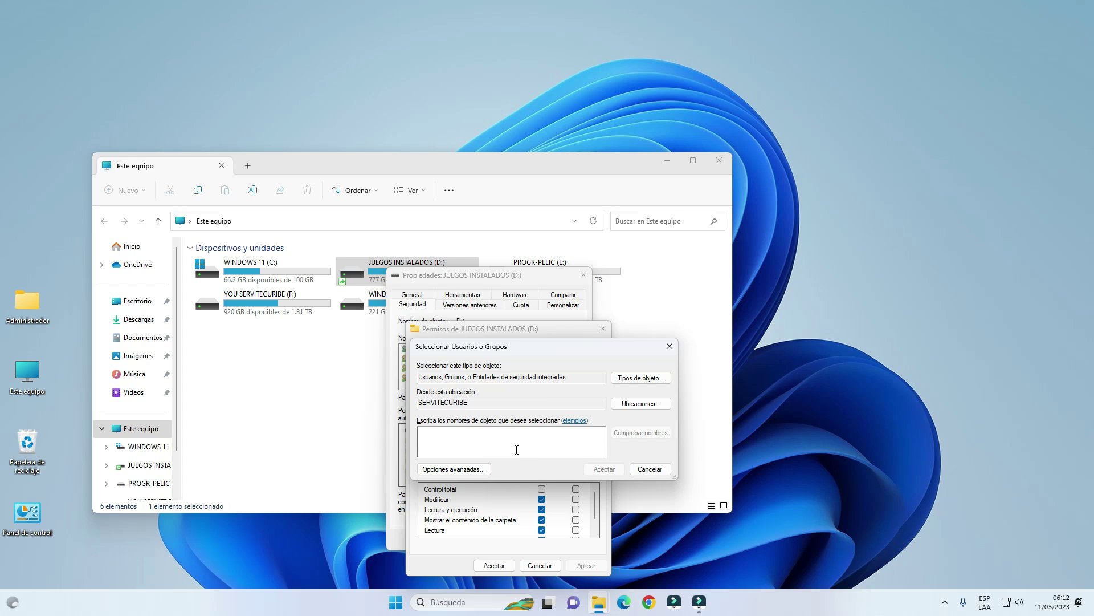
{"action": "left_click", "coordinate": [462, 469]}
{"action": "left_click", "coordinate": [679, 372]}
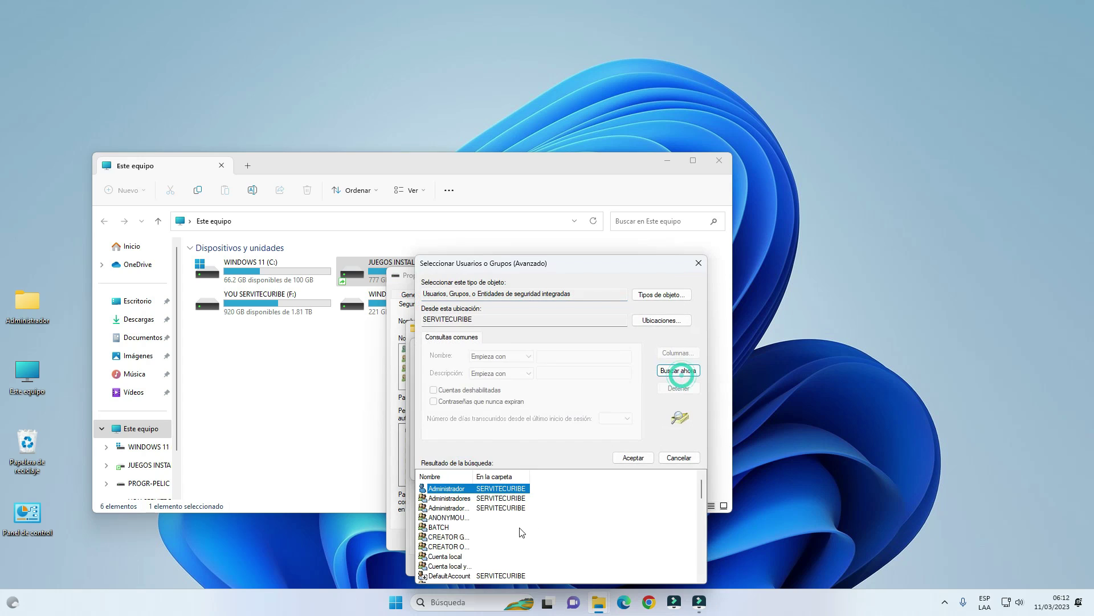
{"action": "scroll", "coordinate": [519, 529], "scroll_direction": "down", "scroll_amount": 10}
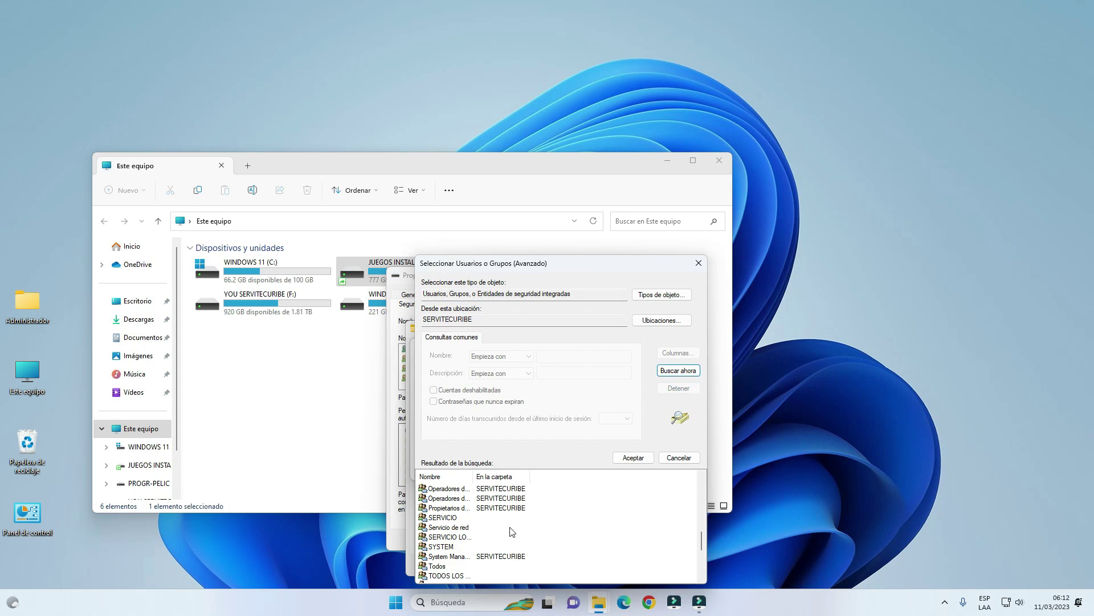
{"action": "scroll", "coordinate": [511, 531], "scroll_direction": "down", "scroll_amount": 1}
{"action": "left_click", "coordinate": [437, 537]}
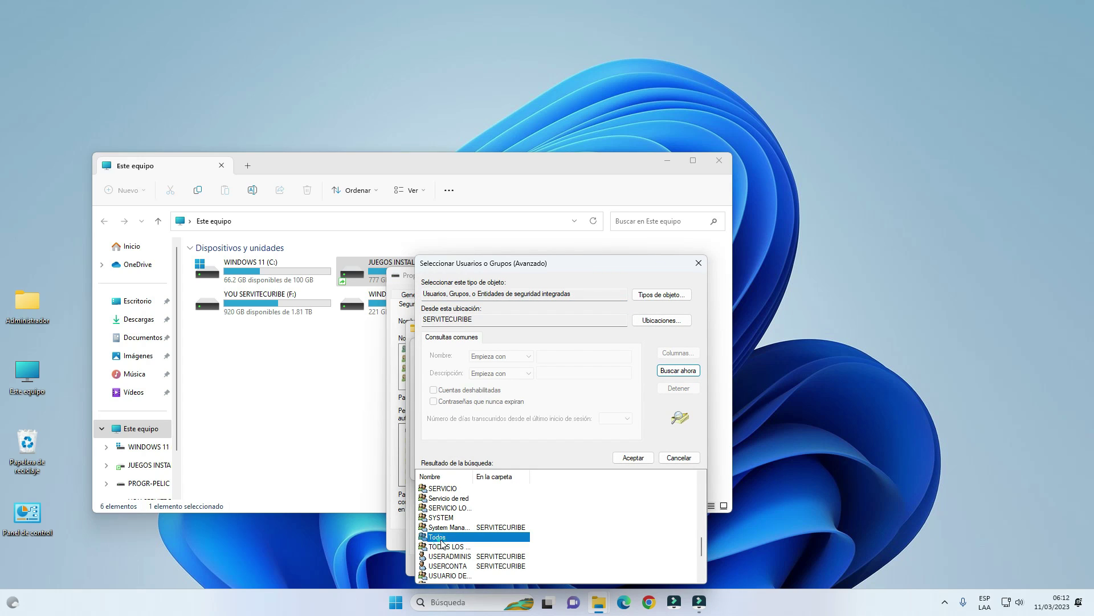
{"action": "left_click", "coordinate": [625, 458]}
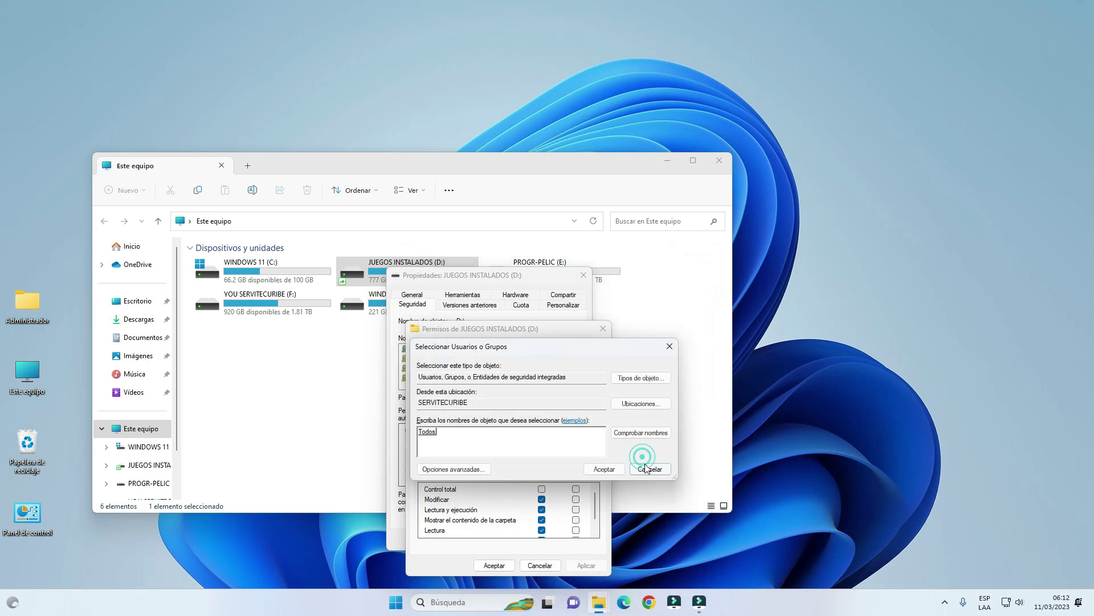
{"action": "left_click", "coordinate": [605, 470]}
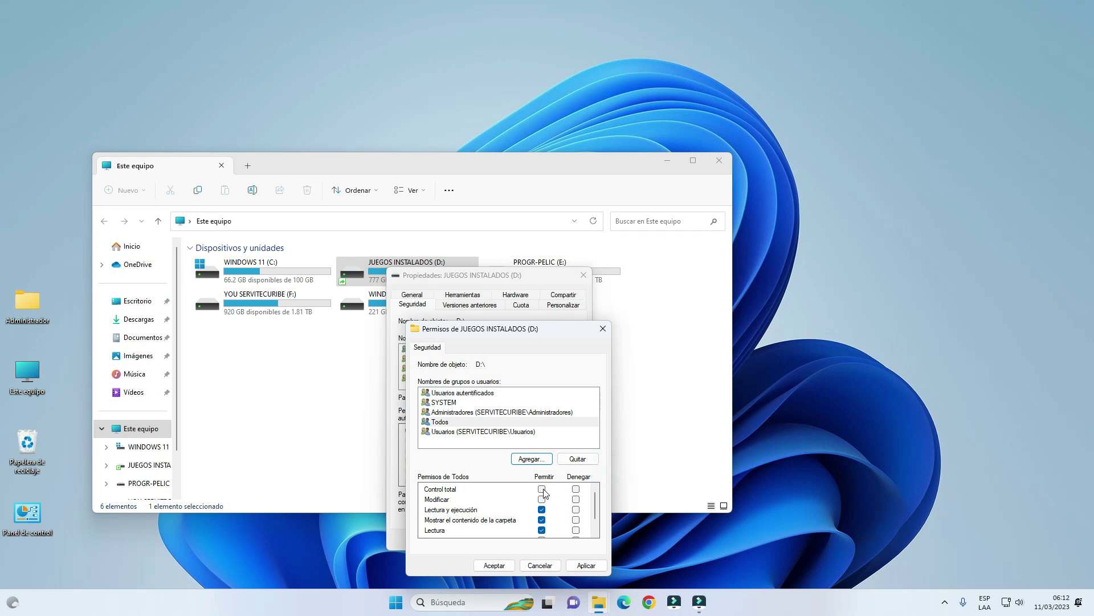
Allow Control total for Todos in drive D's security permissions, apply it and close the drive's properties
{"action": "left_click", "coordinate": [541, 488]}
{"action": "left_click", "coordinate": [539, 509]}
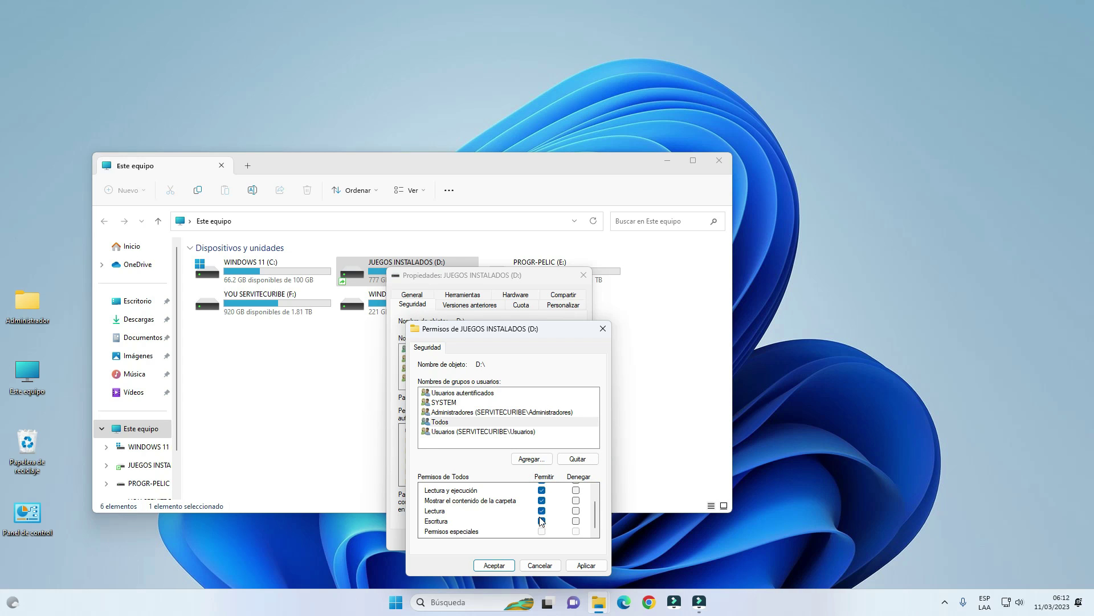
{"action": "left_click", "coordinate": [541, 519]}
{"action": "left_click", "coordinate": [590, 566]}
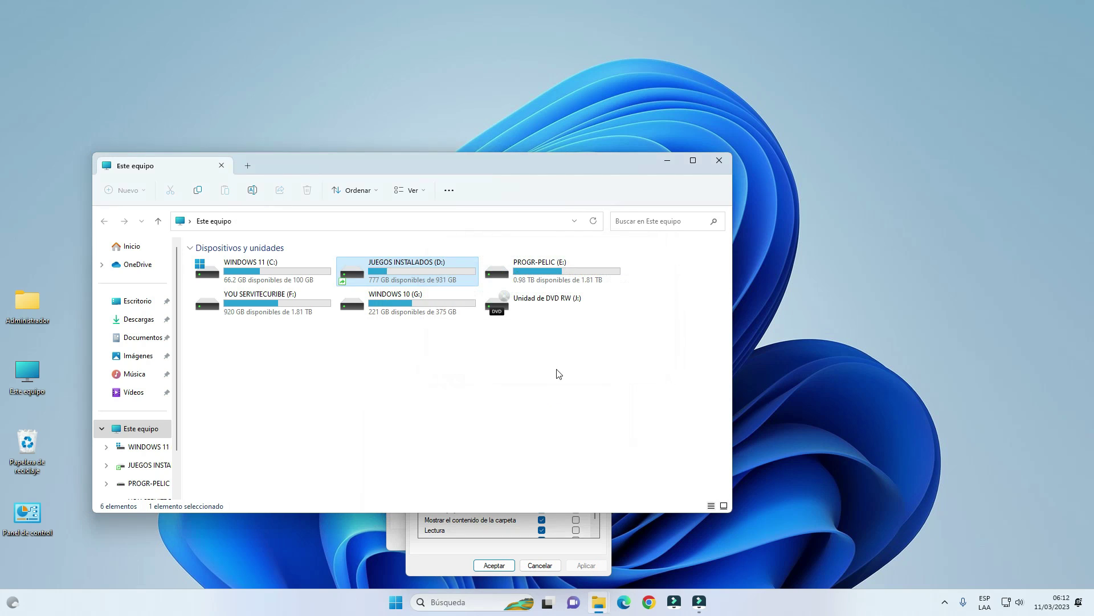
{"action": "left_click", "coordinate": [429, 544]}
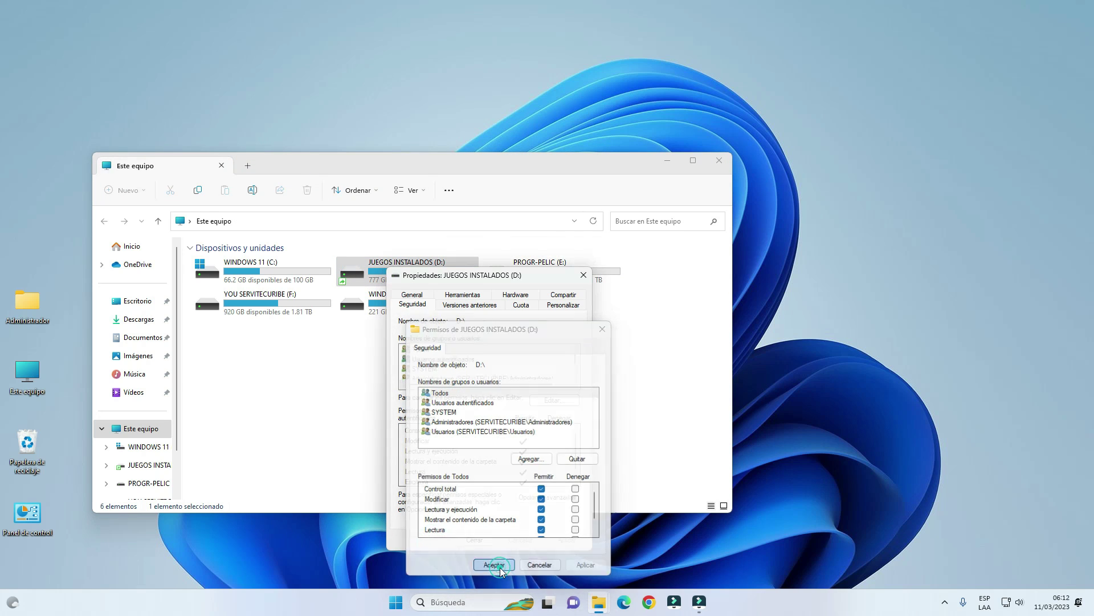
{"action": "left_click", "coordinate": [495, 565]}
{"action": "left_click", "coordinate": [484, 541]}
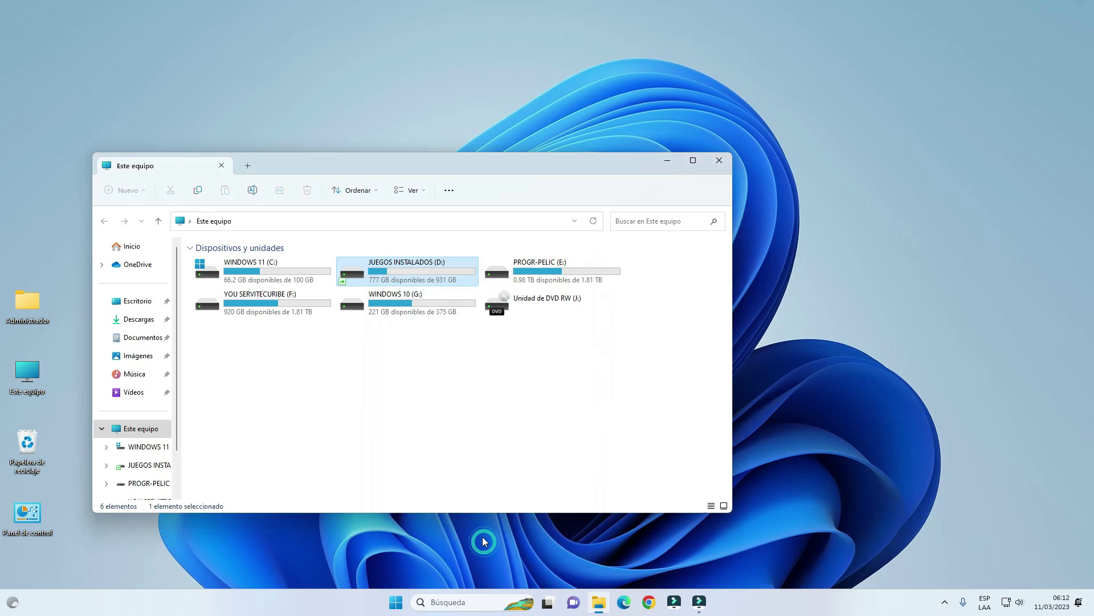
{"action": "left_click", "coordinate": [407, 383]}
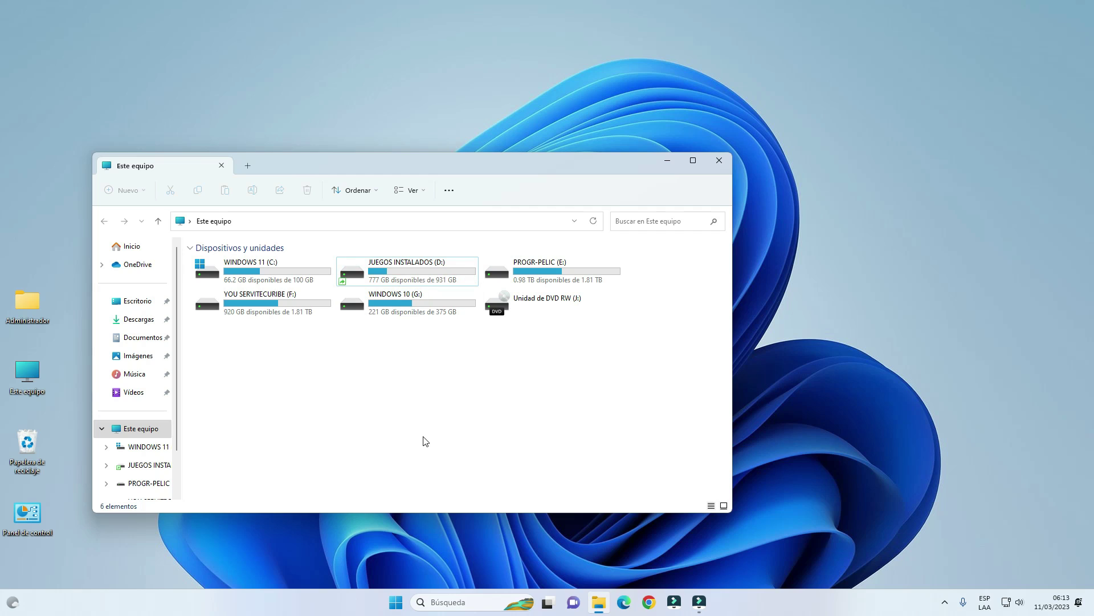
Check the device name in the computer's system information and close the window
{"action": "right_click", "coordinate": [25, 374]}
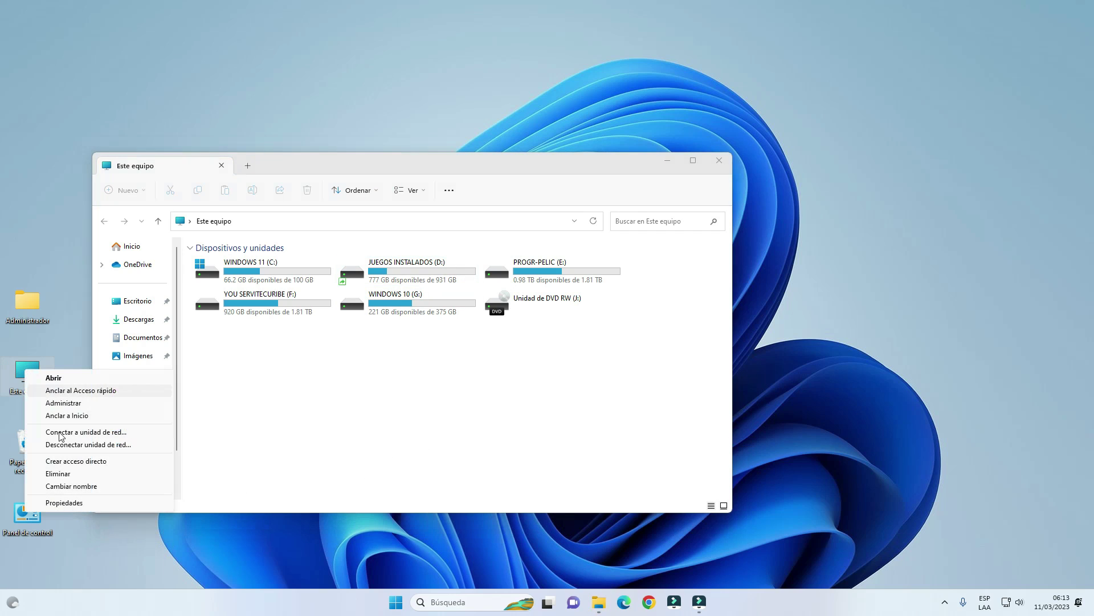
{"action": "left_click", "coordinate": [76, 502]}
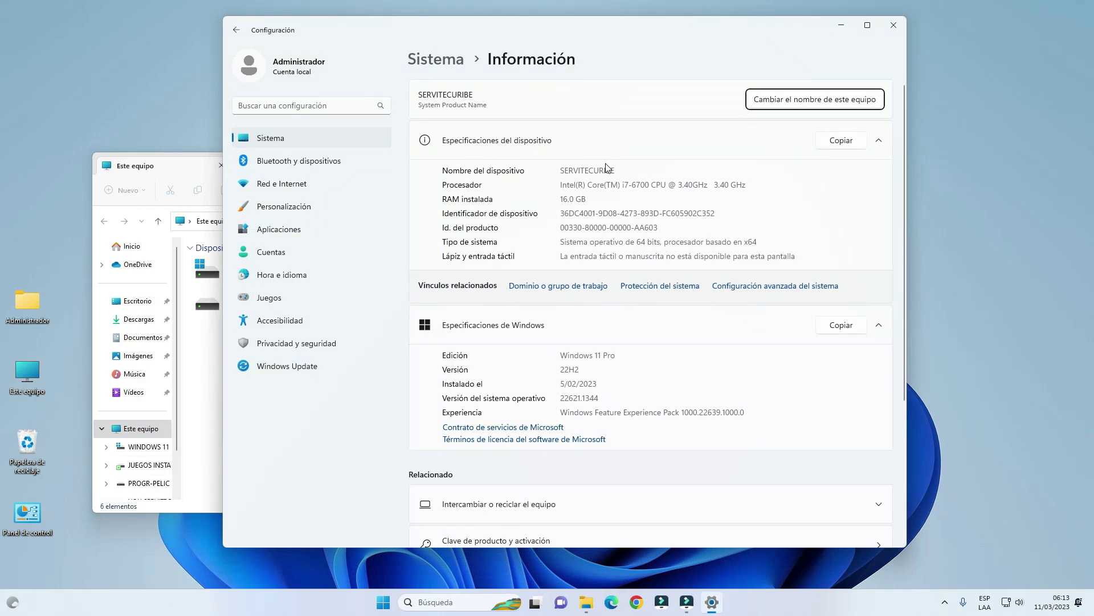
{"action": "left_click_drag", "start_coordinate": [614, 171], "coordinate": [560, 171]}
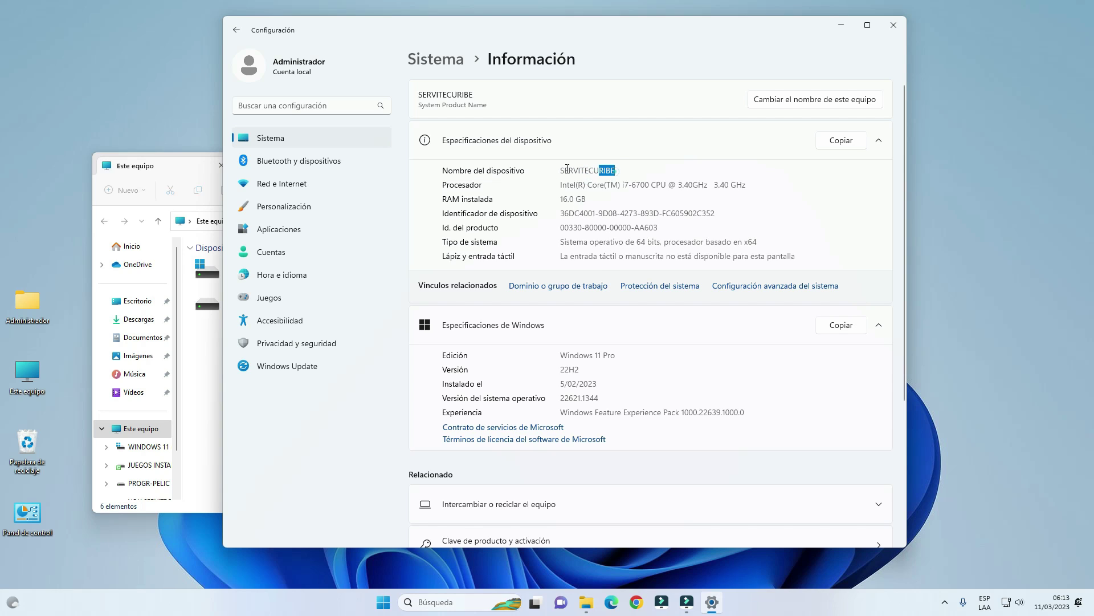
{"action": "left_click", "coordinate": [893, 27]}
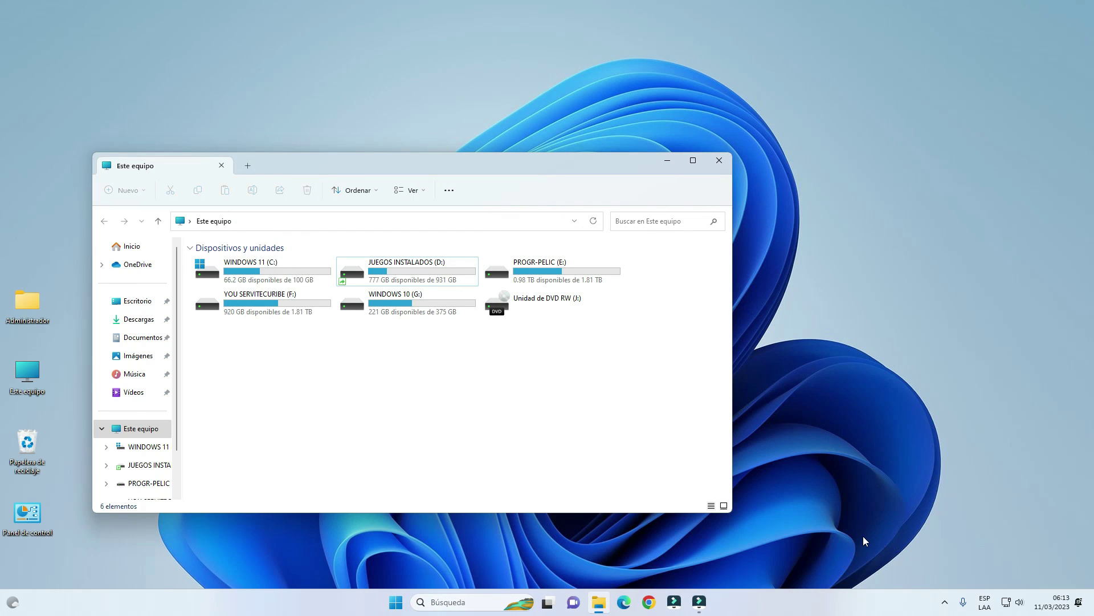
Open the advanced sharing configuration in the network settings and expand the options for Todas las redes
{"action": "right_click", "coordinate": [1006, 602]}
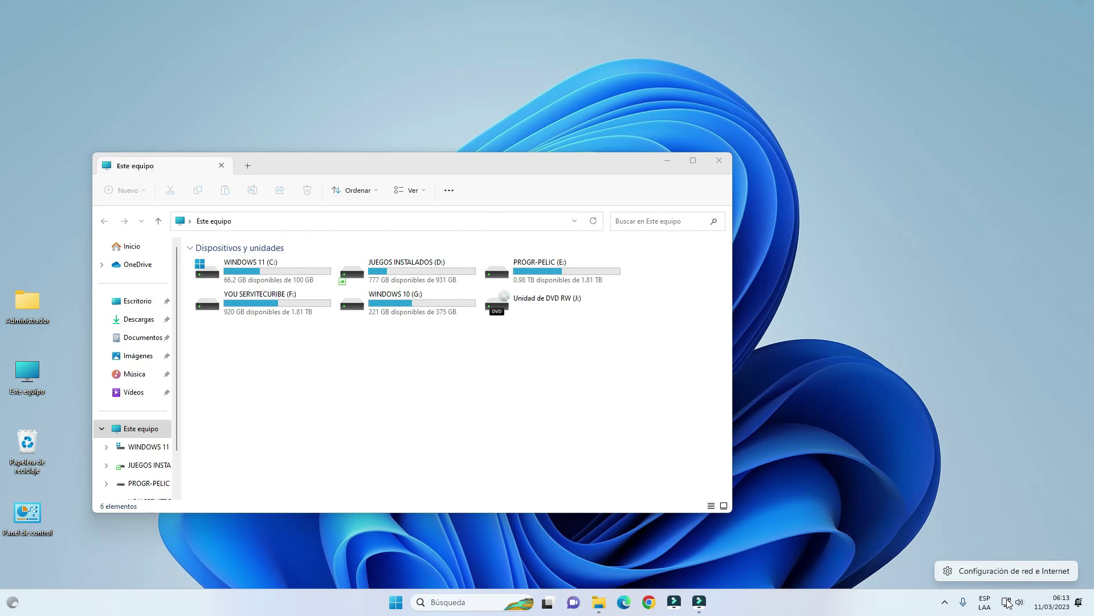
{"action": "left_click", "coordinate": [1006, 572]}
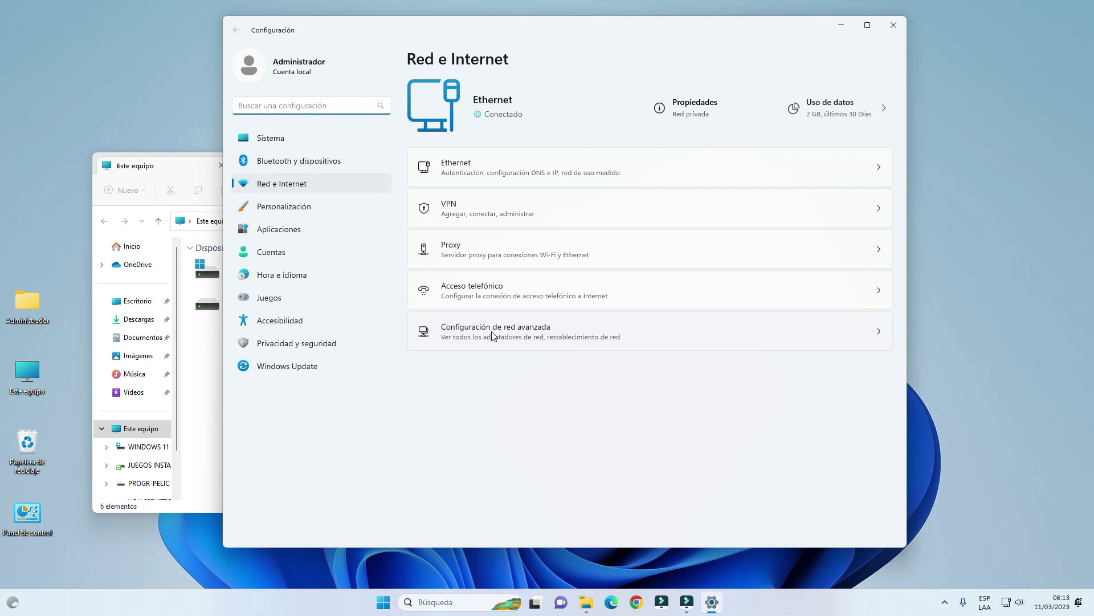
{"action": "left_click", "coordinate": [492, 331]}
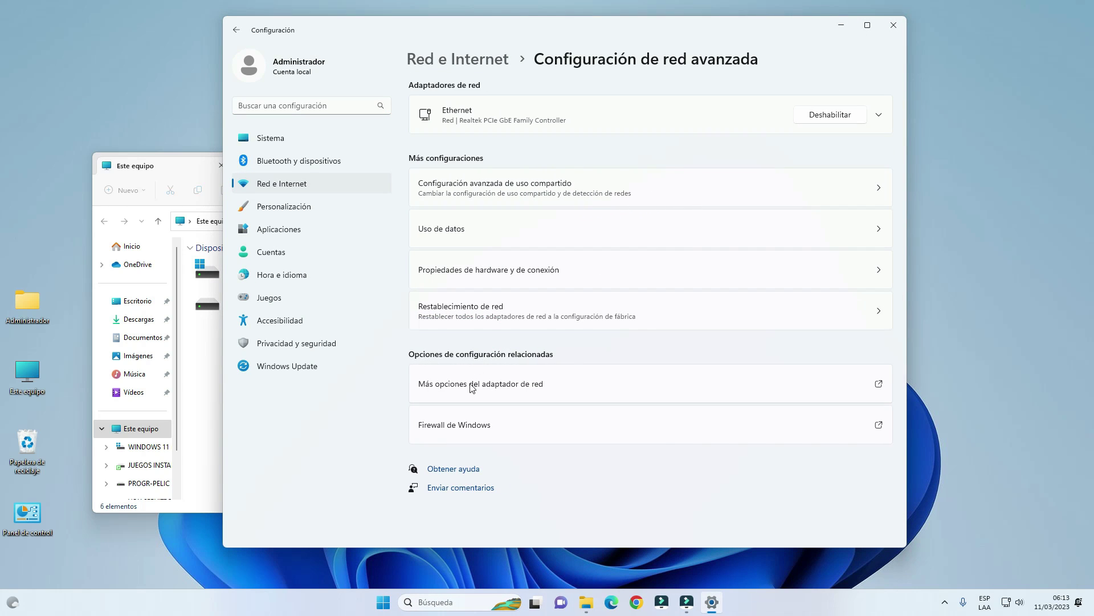
{"action": "left_click", "coordinate": [496, 193]}
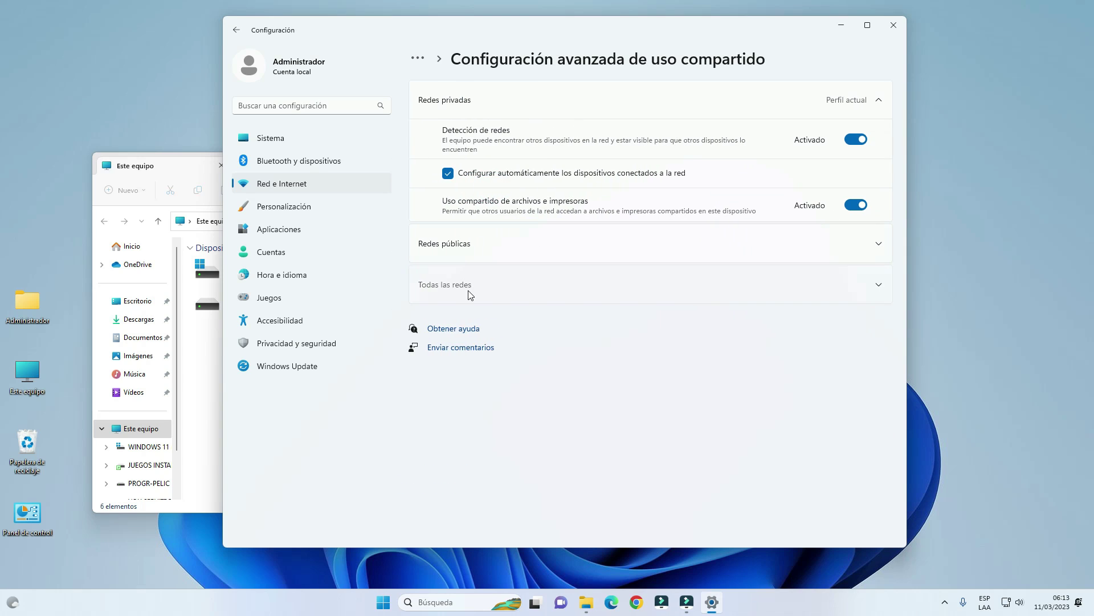
{"action": "left_click", "coordinate": [468, 291]}
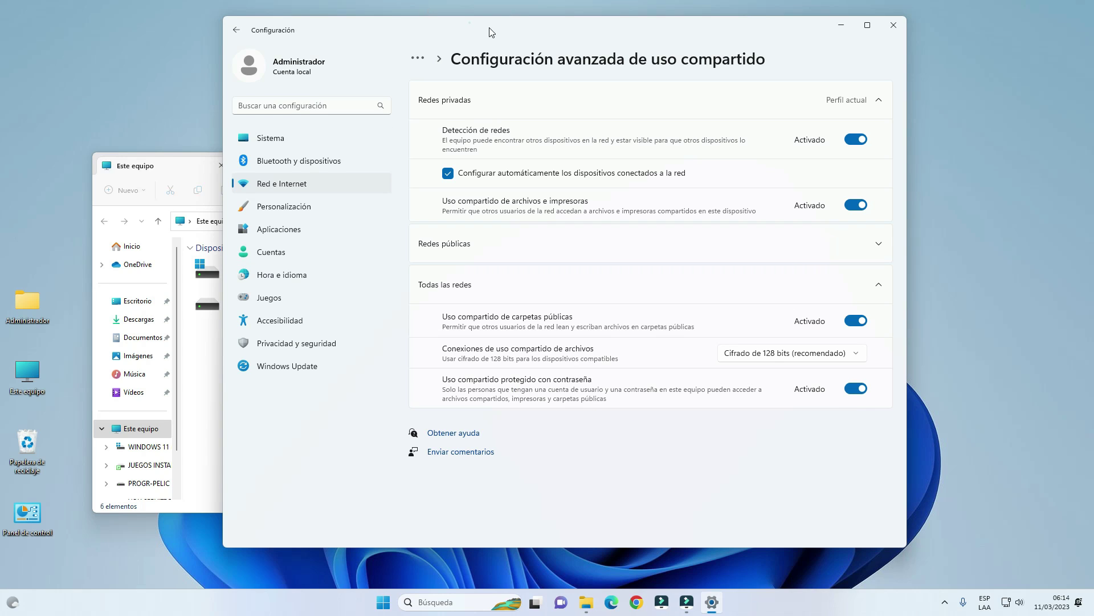
Move the Configuración and Este equipo windows apart, keeping Configuración in front
{"action": "left_click_drag", "start_coordinate": [471, 26], "coordinate": [614, 34]}
{"action": "left_click_drag", "start_coordinate": [330, 166], "coordinate": [283, 157]}
{"action": "left_click", "coordinate": [754, 441]}
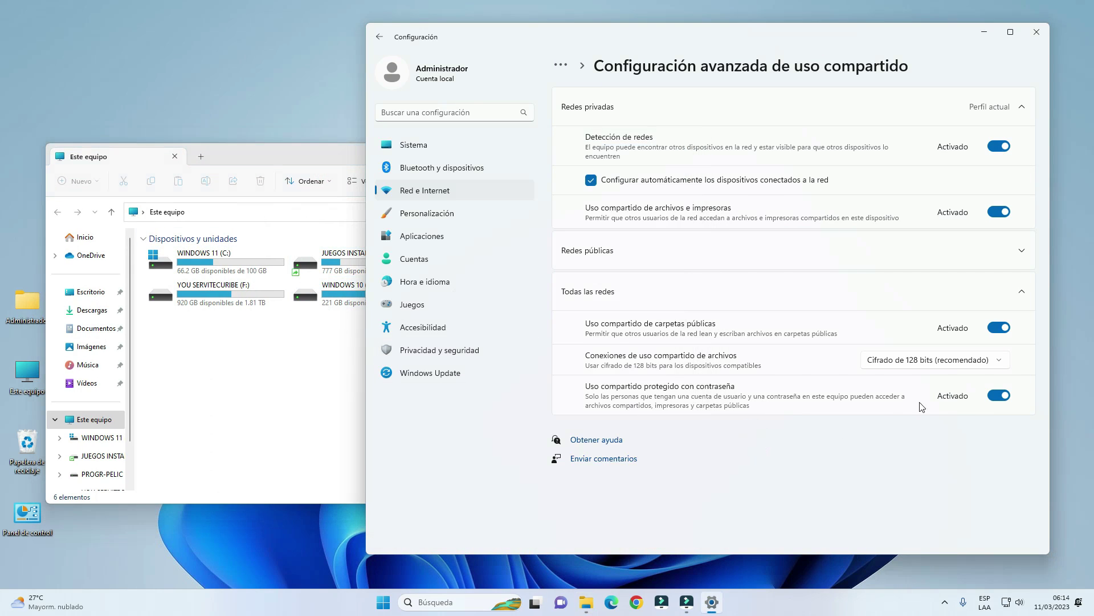
Turn off password-protected sharing for all networks, close the Configuración and Este equipo windows, and refresh the desktop
{"action": "left_click", "coordinate": [994, 396]}
{"action": "left_click", "coordinate": [1036, 32]}
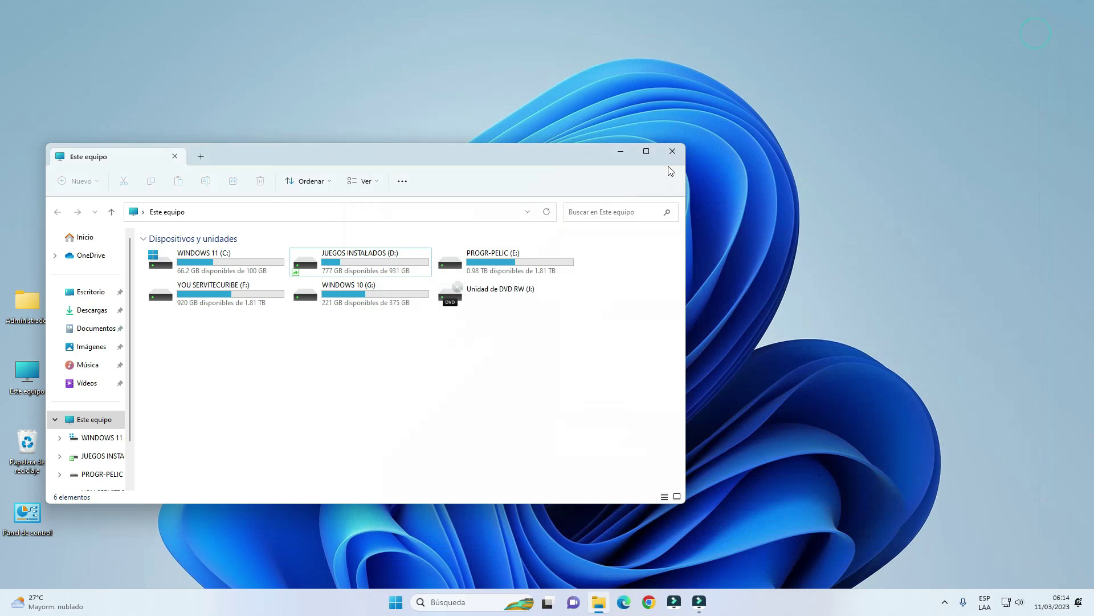
{"action": "left_click", "coordinate": [668, 153]}
{"action": "right_click", "coordinate": [240, 187]}
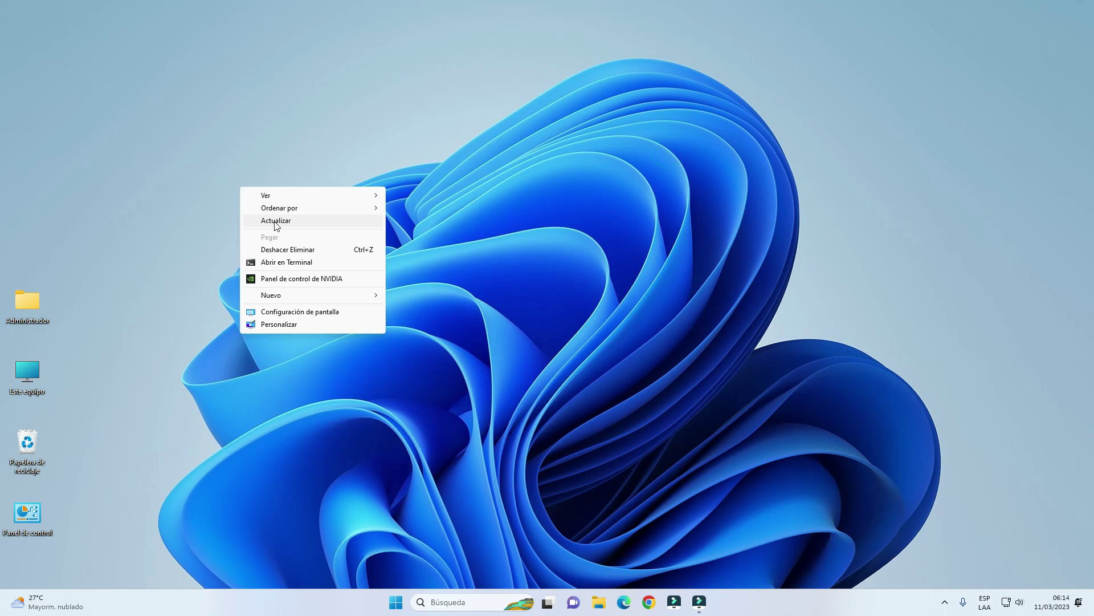
{"action": "left_click", "coordinate": [278, 221]}
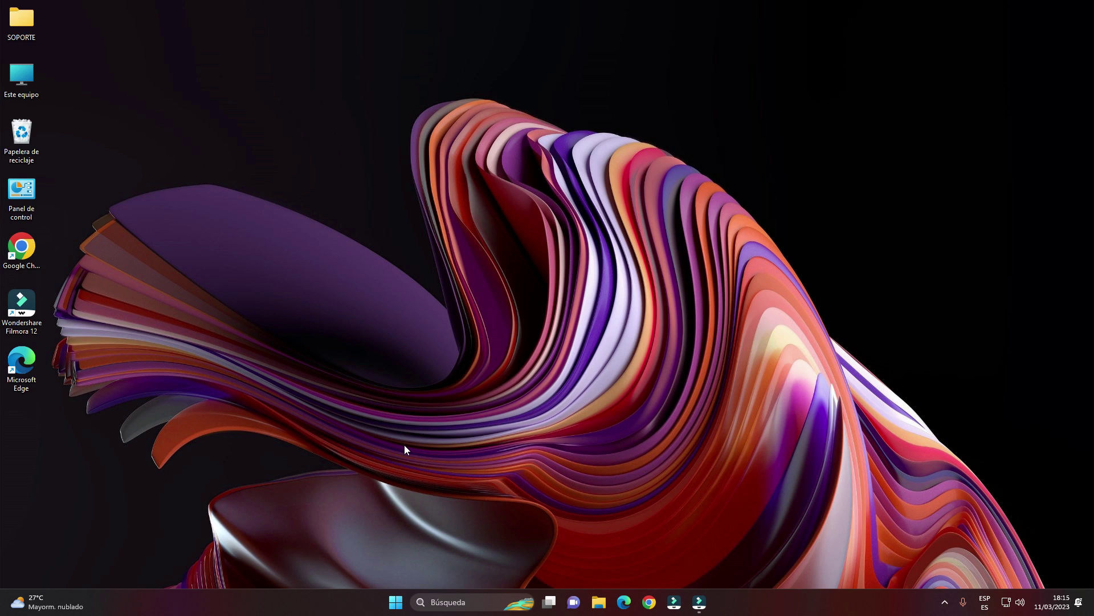
On the second computer, open the network location \\servitecuribe through the Run command
{"action": "key", "text": "super+r"}
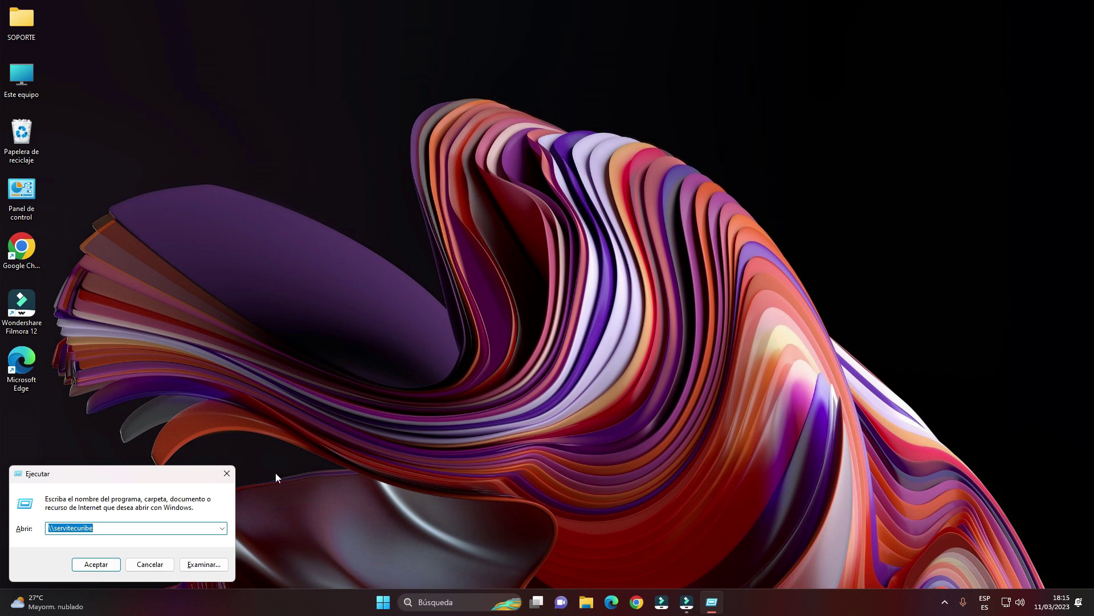
{"action": "double_click", "coordinate": [109, 531]}
{"action": "type", "text": "\\\\"}
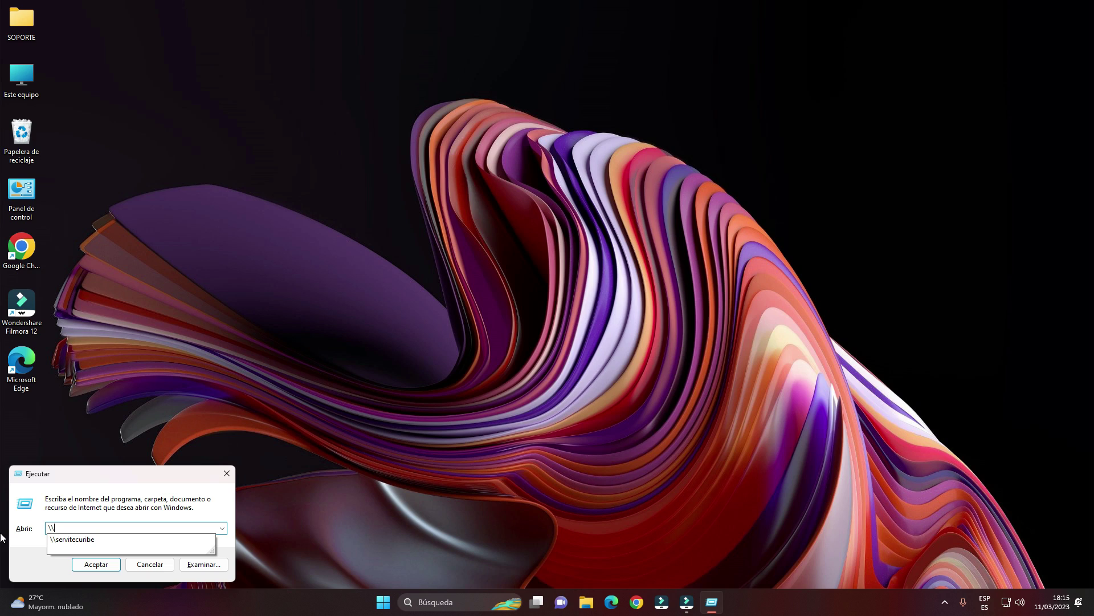
{"action": "type", "text": "servitecur"}
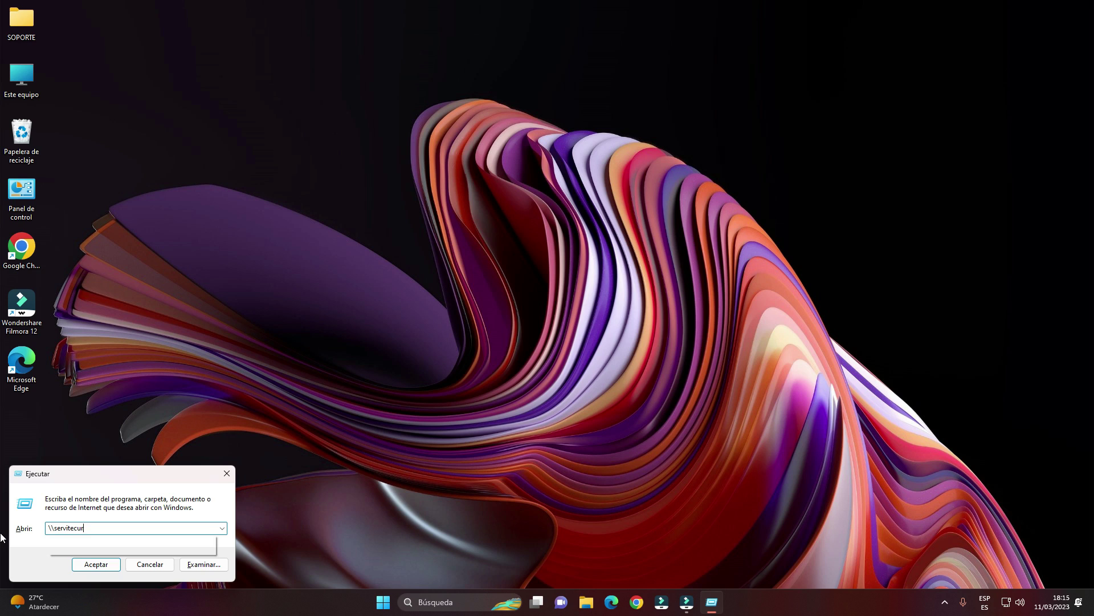
{"action": "left_click", "coordinate": [96, 545]}
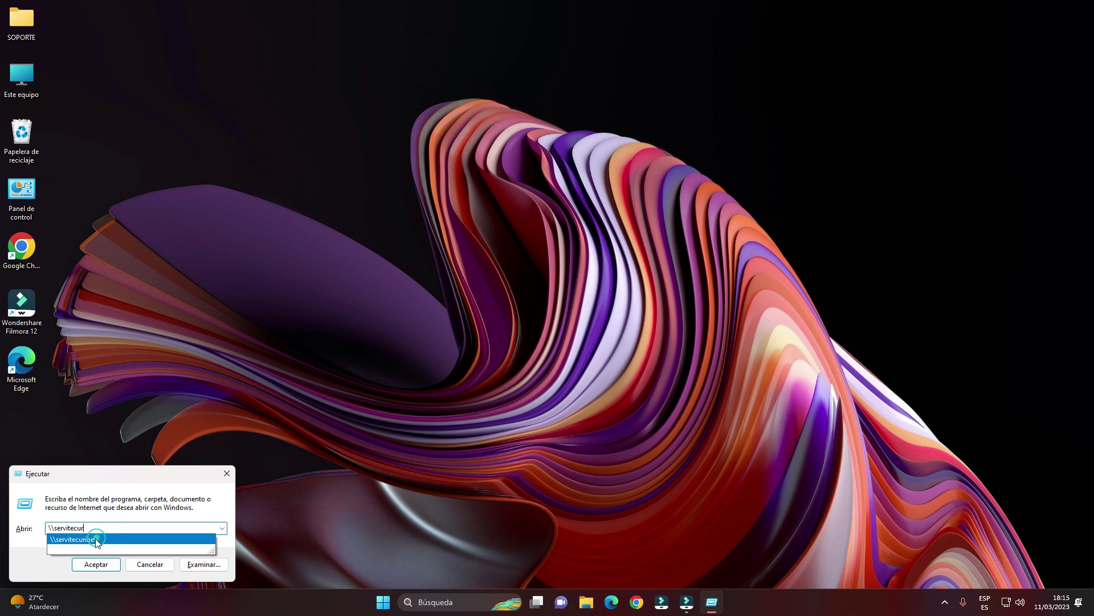
{"action": "left_click", "coordinate": [101, 564]}
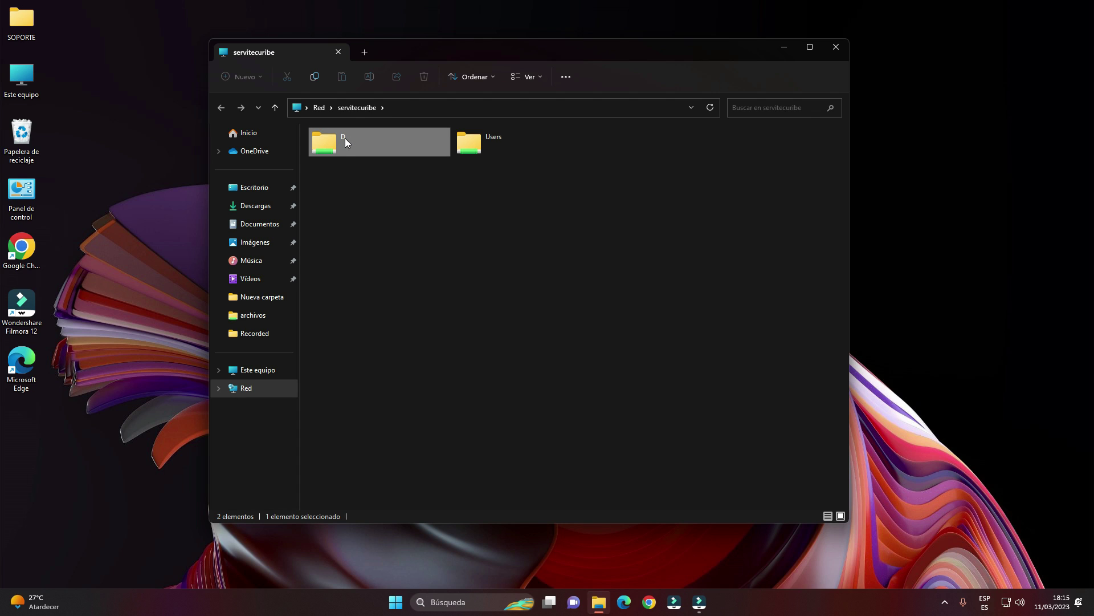
Browse shared folder D and its ARCHIVO DE PROGRAMAS folder, and return to the servitecuribe share list
{"action": "double_click", "coordinate": [344, 138]}
{"action": "double_click", "coordinate": [381, 149]}
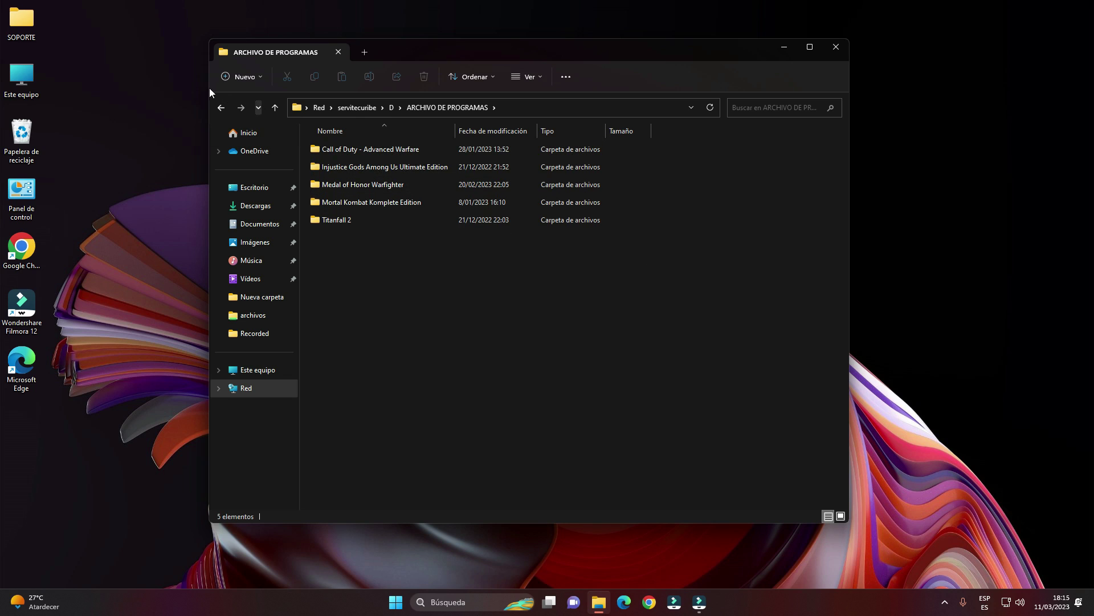
{"action": "left_click", "coordinate": [220, 108]}
{"action": "left_click", "coordinate": [220, 107]}
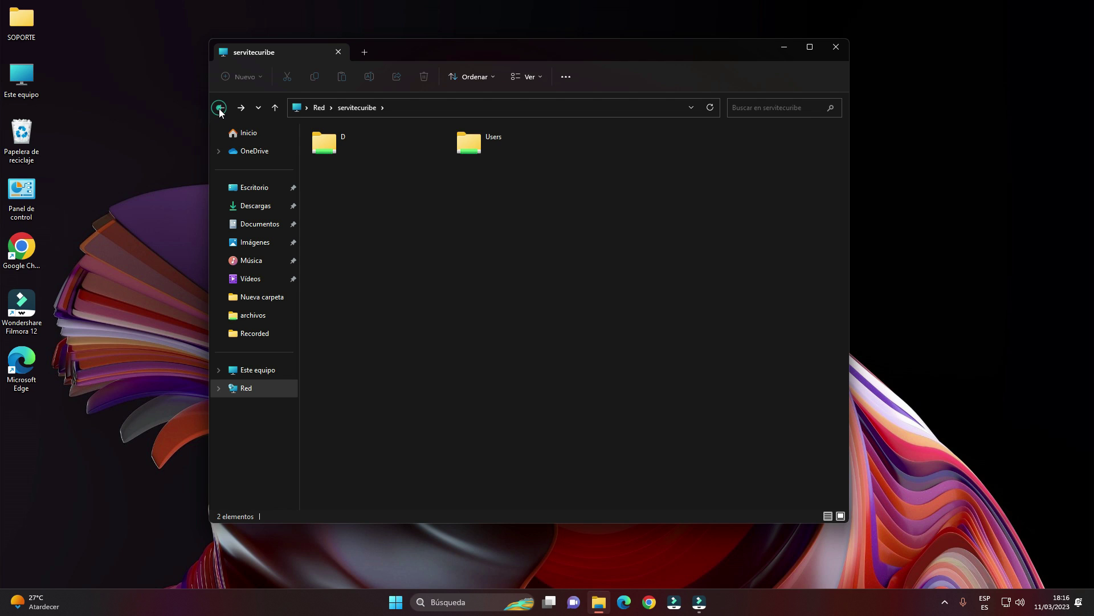
Create a folder named bggb inside ARCHIVO DE PROGRAMAS on the shared folder D
{"action": "left_click", "coordinate": [329, 142]}
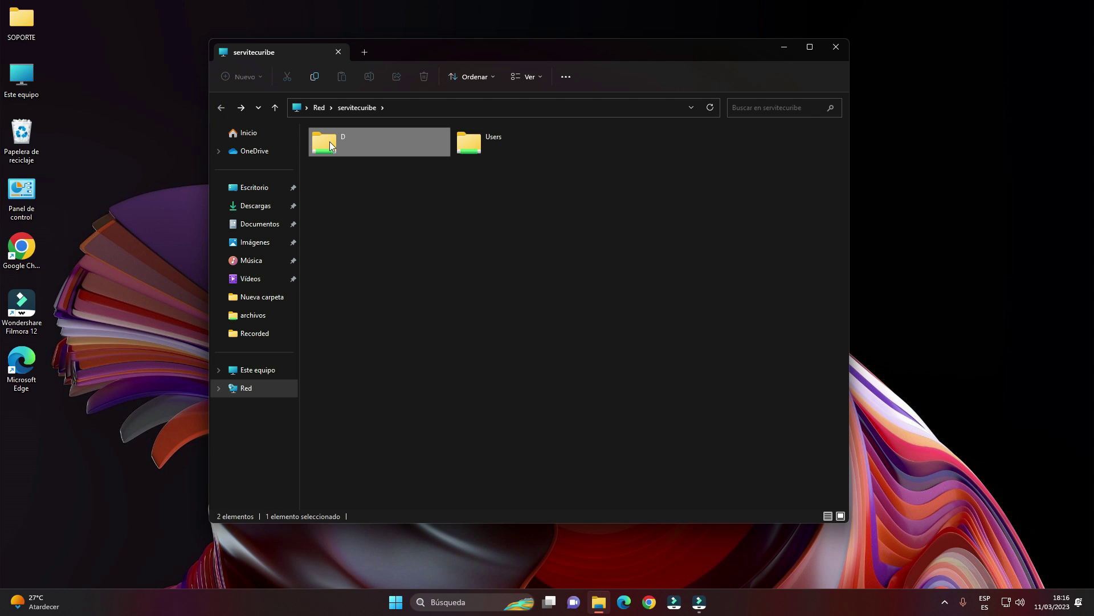
{"action": "double_click", "coordinate": [330, 141]}
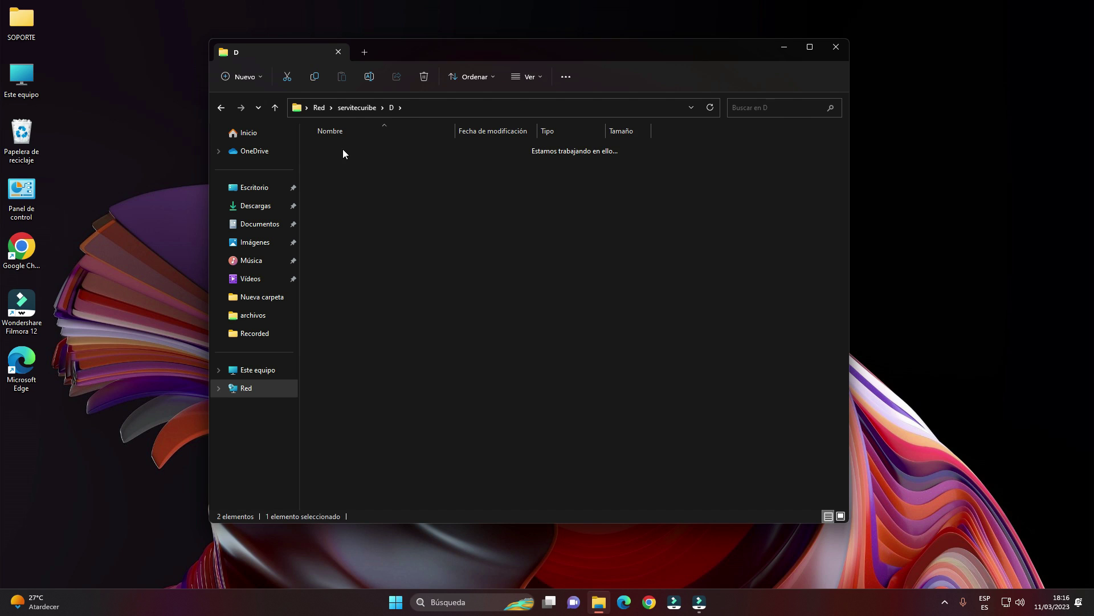
{"action": "double_click", "coordinate": [344, 149]}
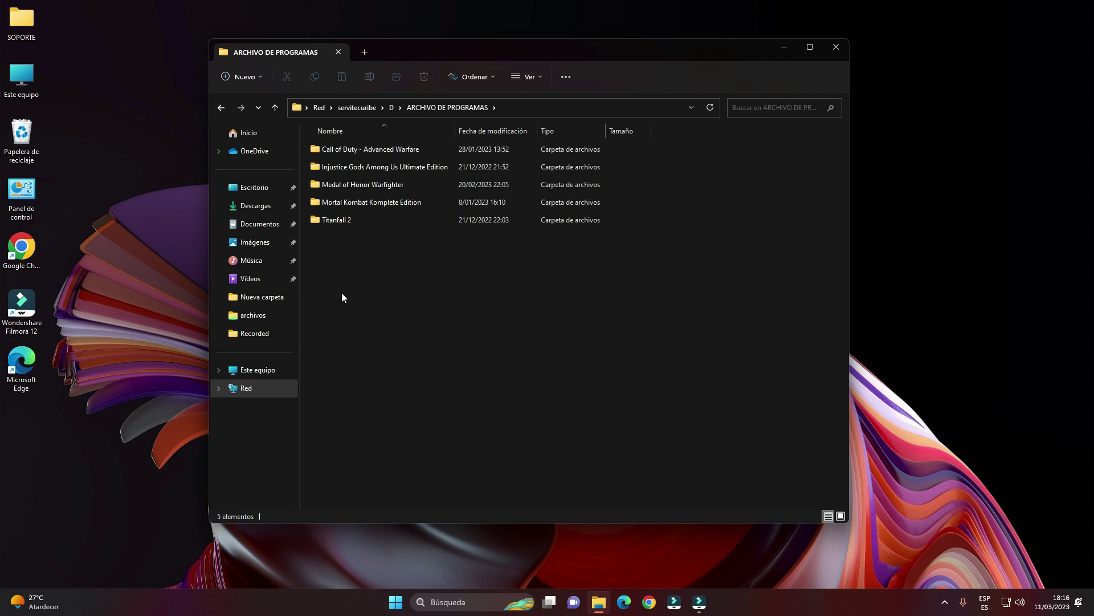
{"action": "right_click", "coordinate": [354, 251]}
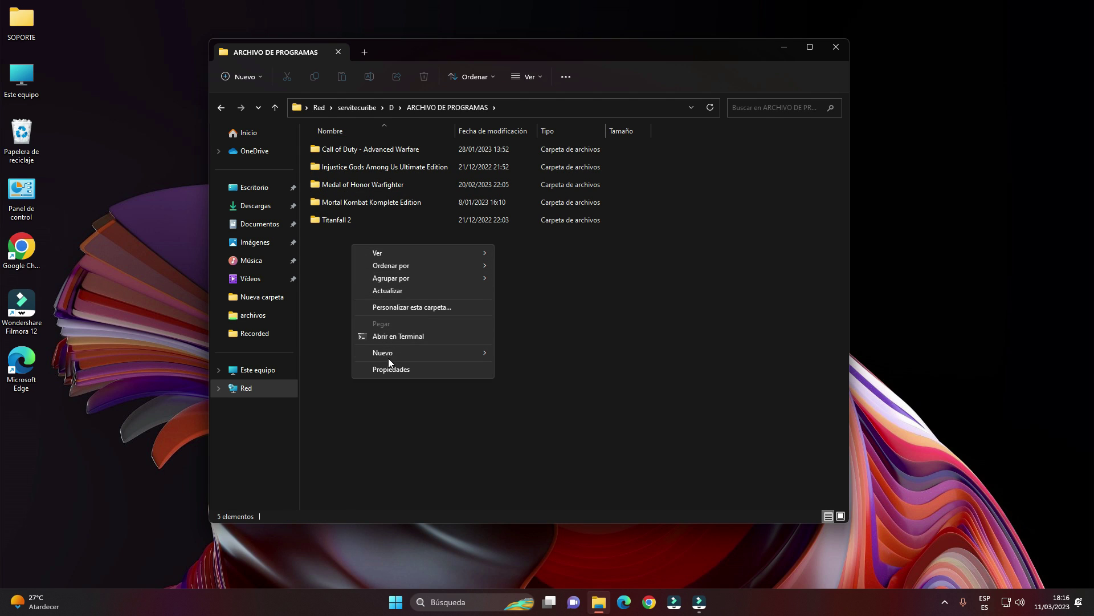
{"action": "mouse_move", "coordinate": [389, 358]}
{"action": "left_click", "coordinate": [583, 354]}
{"action": "key", "text": "Return"}
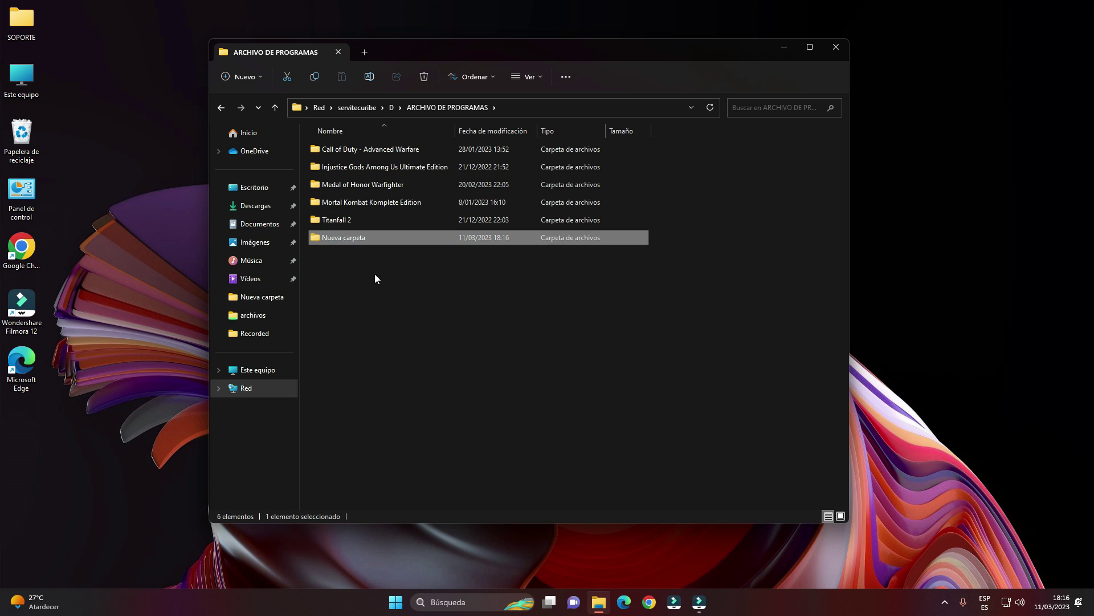
{"action": "left_click", "coordinate": [358, 223]}
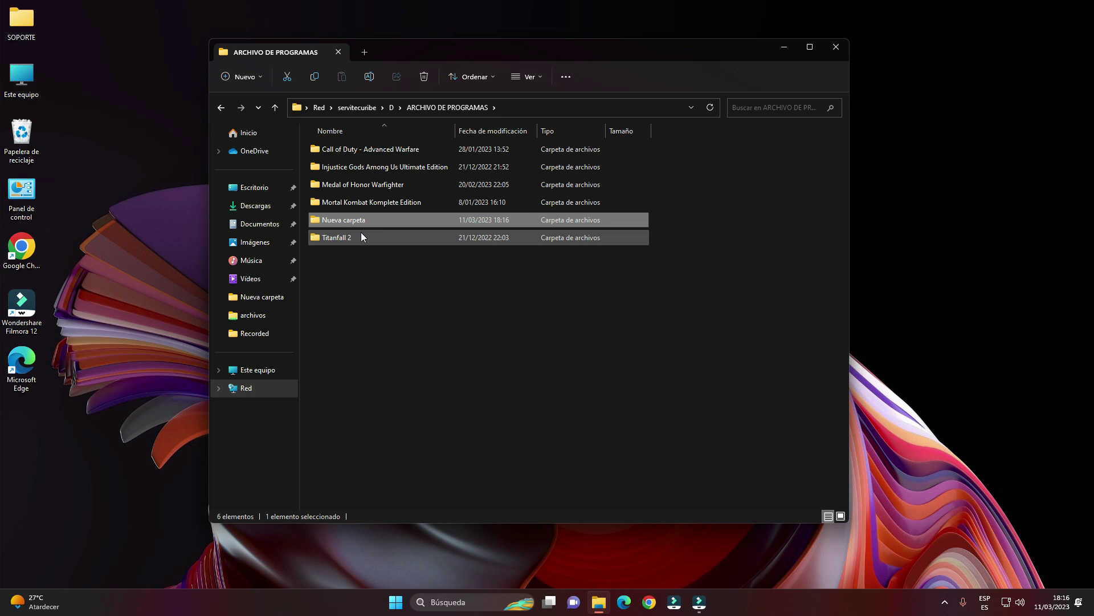
{"action": "type", "text": "bggb"}
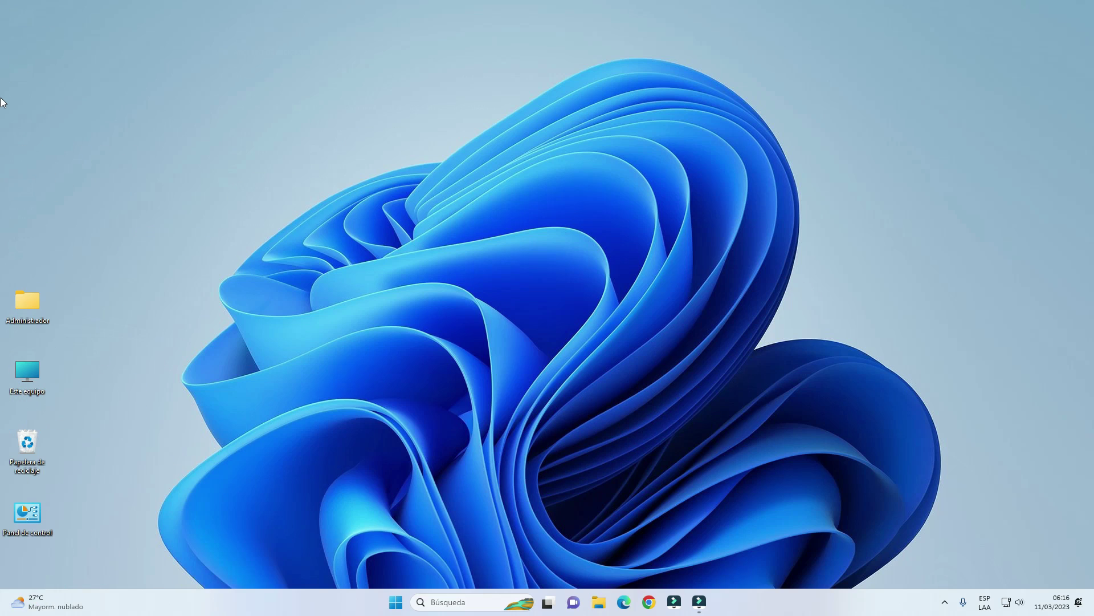
On the sharing computer, check for the bggb folder in ARCHIVO DE PROGRAMAS on drive D: and refresh the listing
{"action": "double_click", "coordinate": [39, 387]}
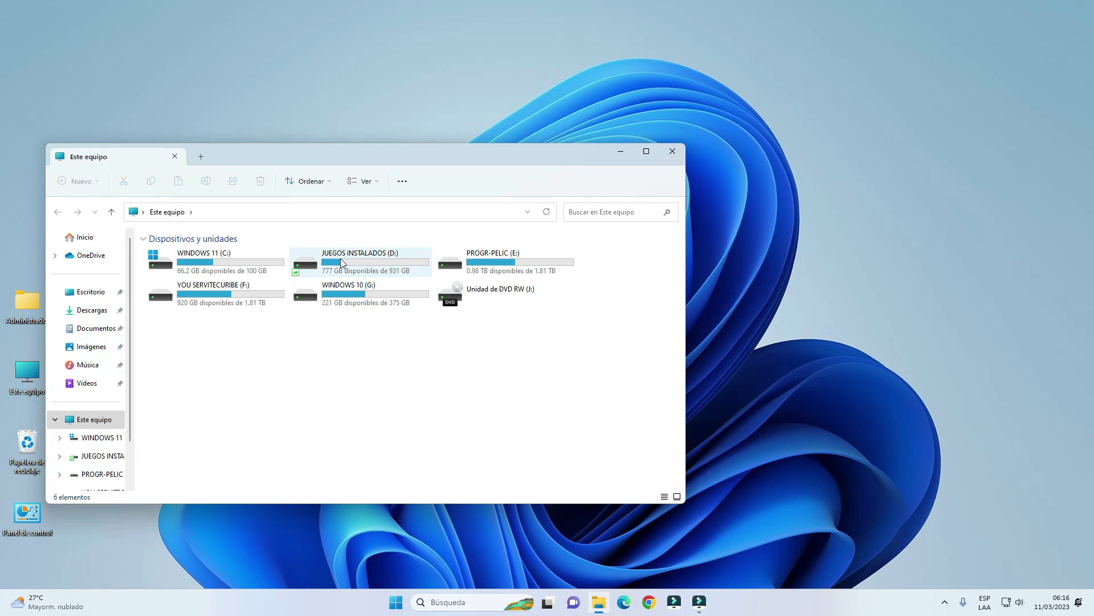
{"action": "double_click", "coordinate": [356, 261]}
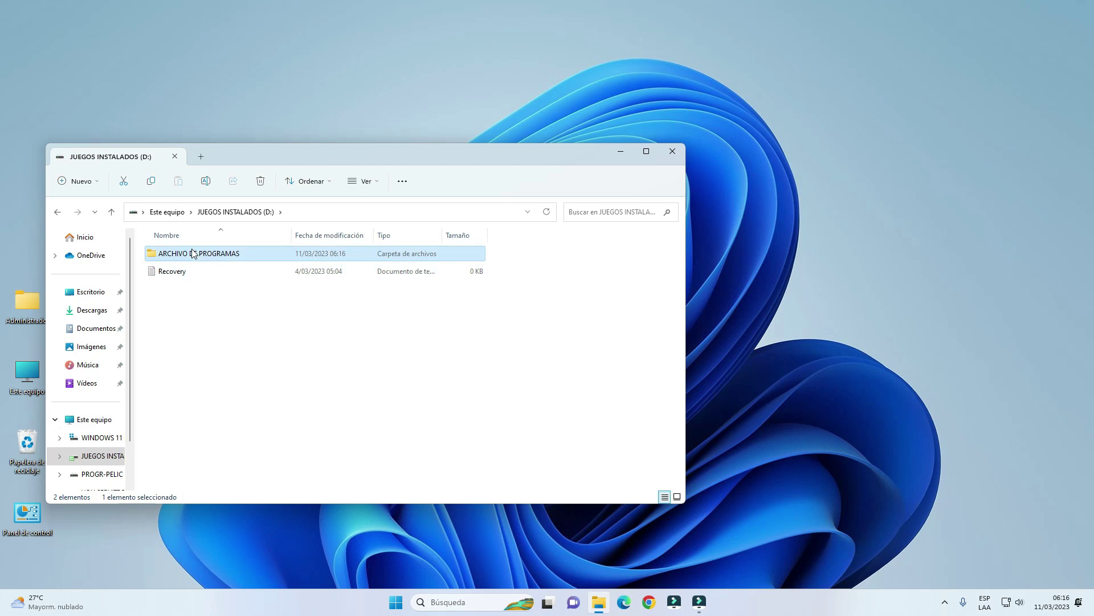
{"action": "double_click", "coordinate": [189, 253]}
{"action": "left_click", "coordinate": [169, 256]}
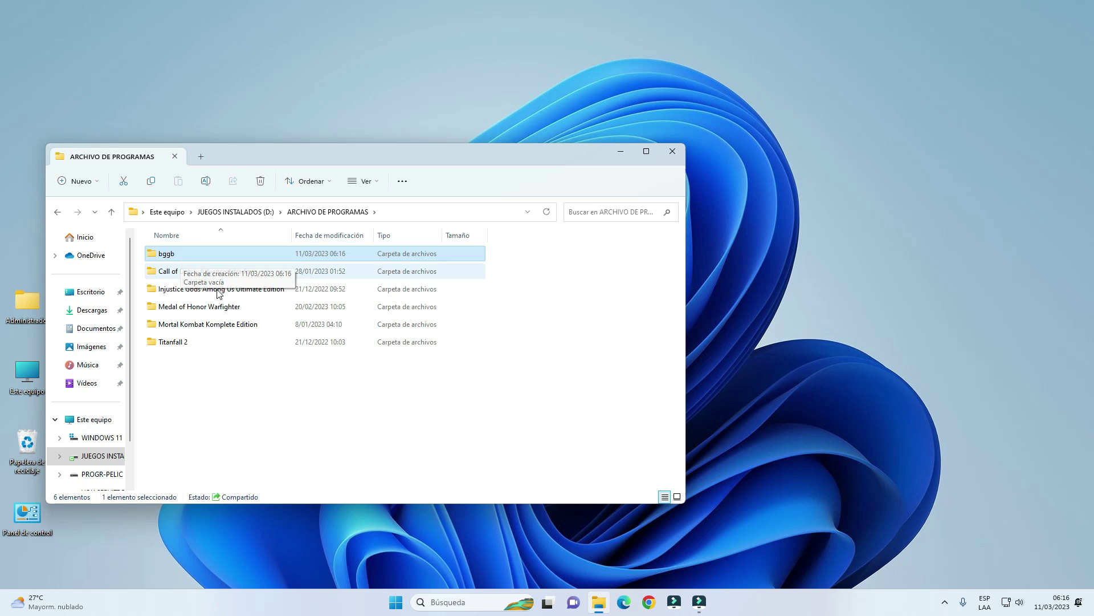
{"action": "right_click", "coordinate": [267, 420]}
{"action": "left_click", "coordinate": [326, 463]}
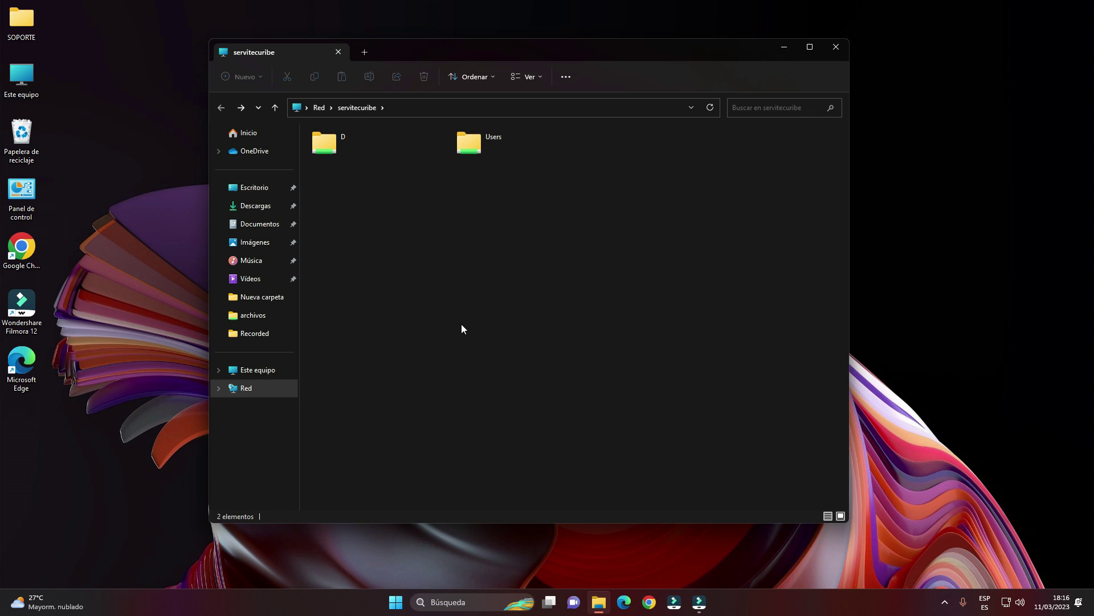
On the second computer, browse the shared Users folder and one of its subfolders, return to the share list and reopen Users
{"action": "double_click", "coordinate": [484, 146]}
{"action": "double_click", "coordinate": [350, 166]}
{"action": "double_click", "coordinate": [221, 107]}
{"action": "double_click", "coordinate": [497, 146]}
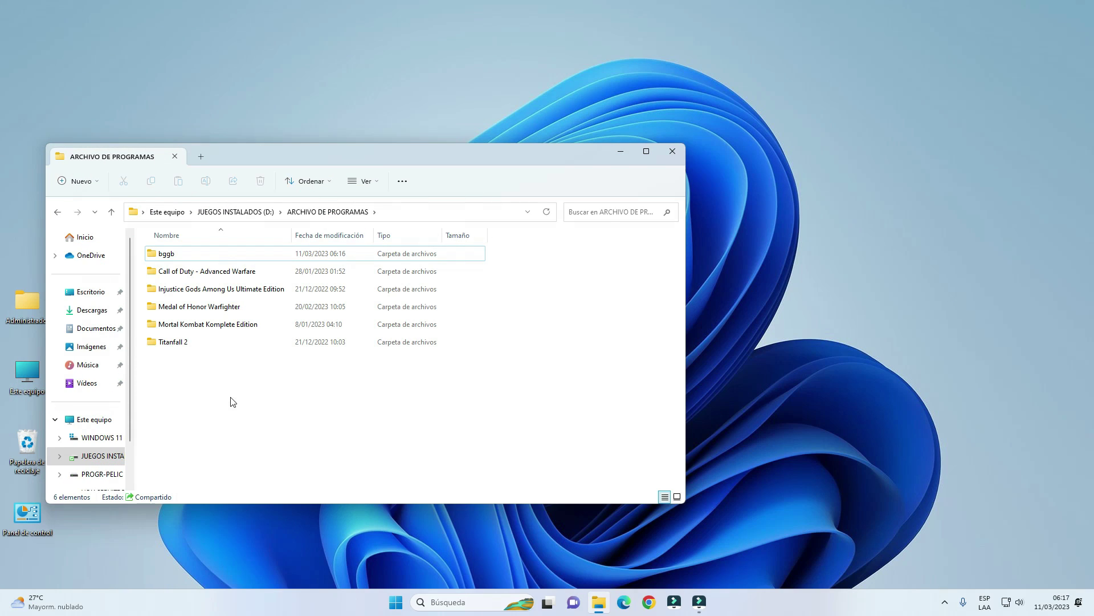
On the sharing computer, move and close the ARCHIVO DE PROGRAMAS window, and open drive WINDOWS 11 (C:)
{"action": "left_click_drag", "start_coordinate": [269, 157], "coordinate": [369, 128]}
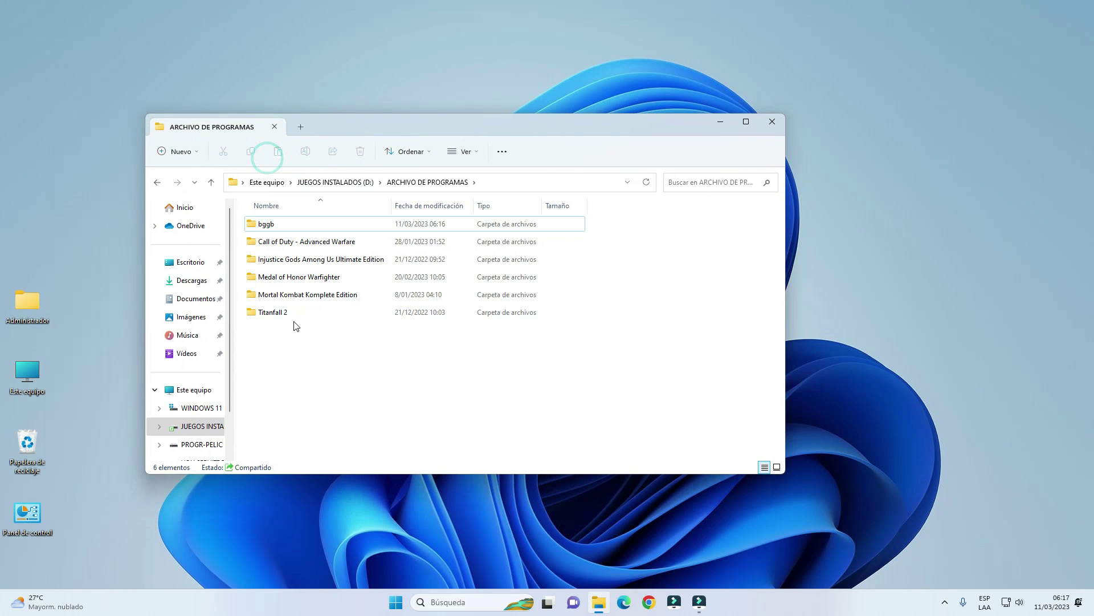
{"action": "left_click", "coordinate": [772, 122]}
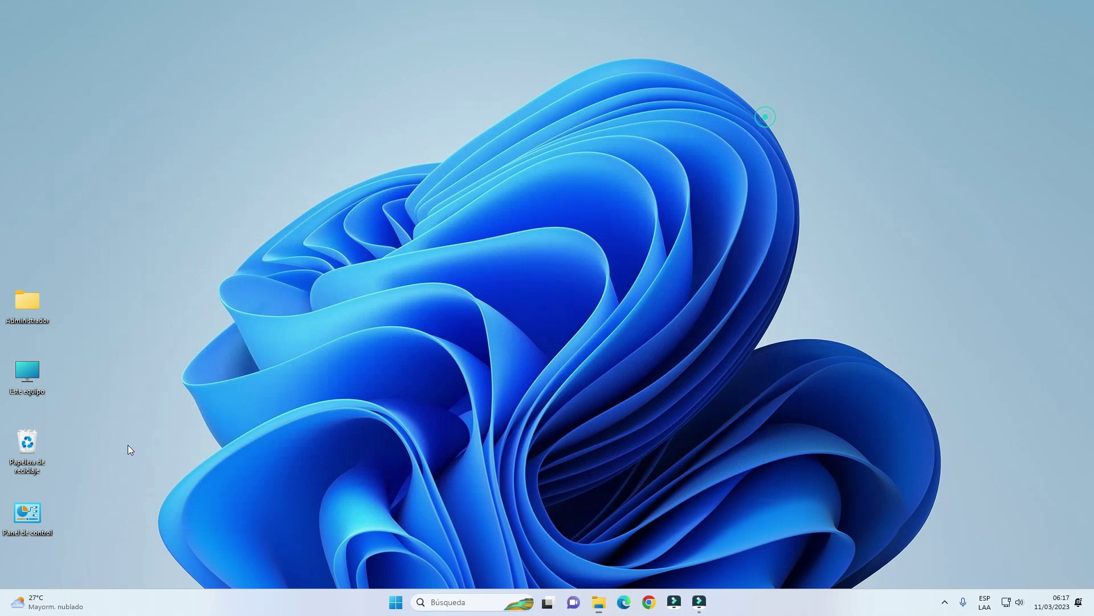
{"action": "double_click", "coordinate": [21, 379]}
{"action": "double_click", "coordinate": [296, 225]}
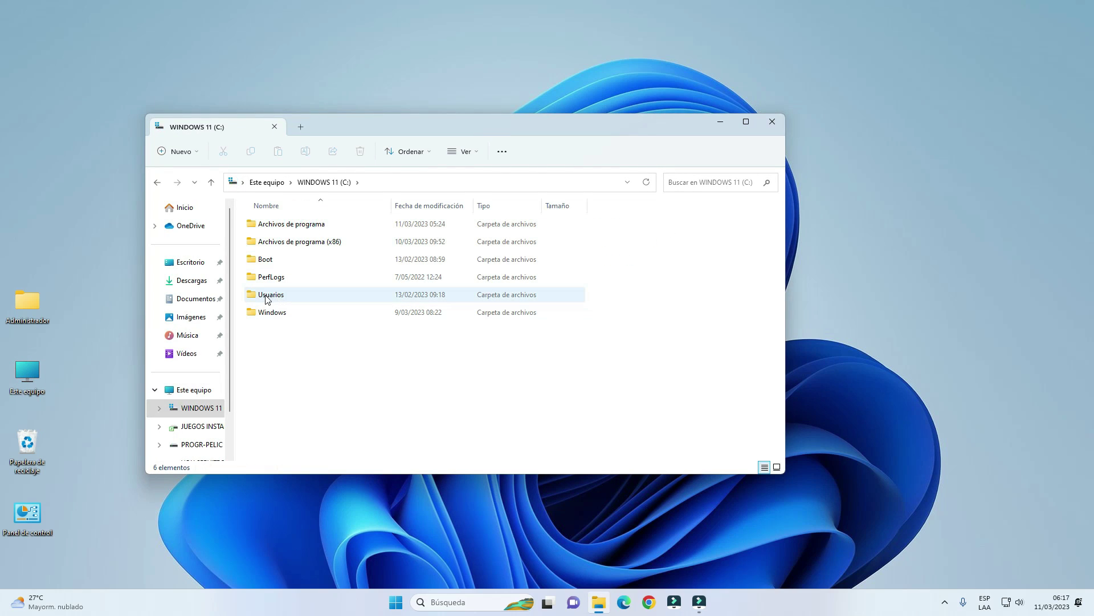
Stop sharing the Usuarios folder on drive C: in its advanced sharing properties, apply the change and close the dialogs
{"action": "right_click", "coordinate": [272, 299]}
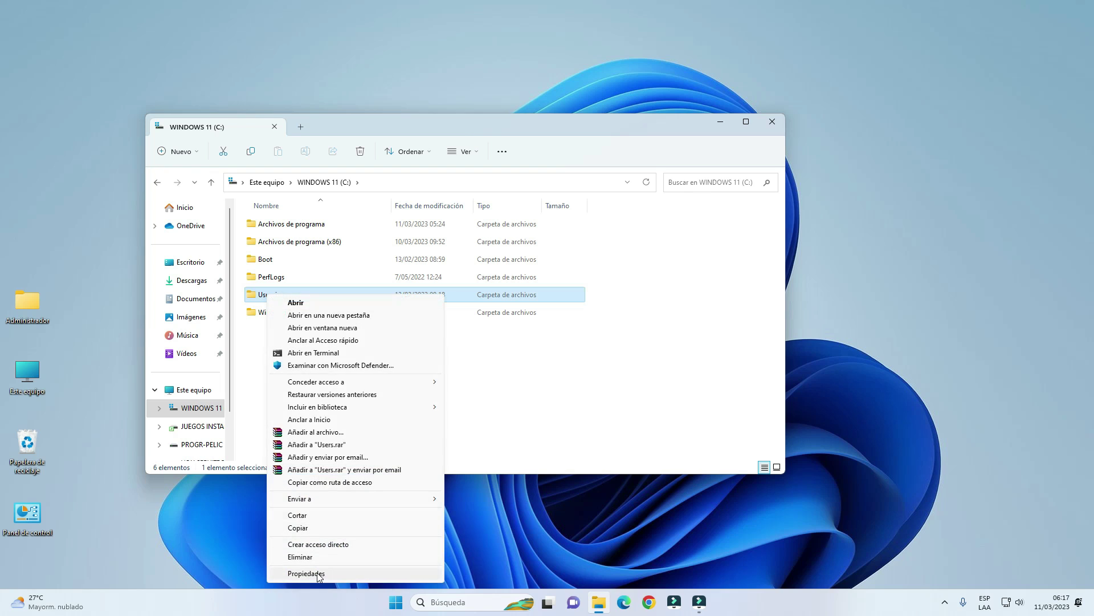
{"action": "left_click", "coordinate": [317, 574]}
{"action": "left_click", "coordinate": [320, 321]}
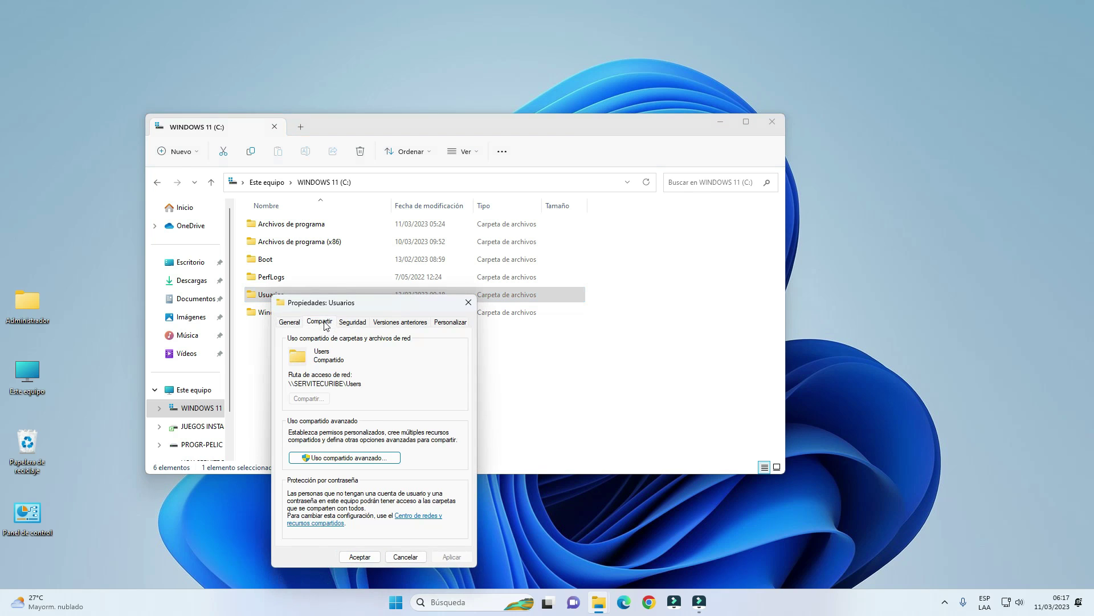
{"action": "left_click", "coordinate": [344, 457]}
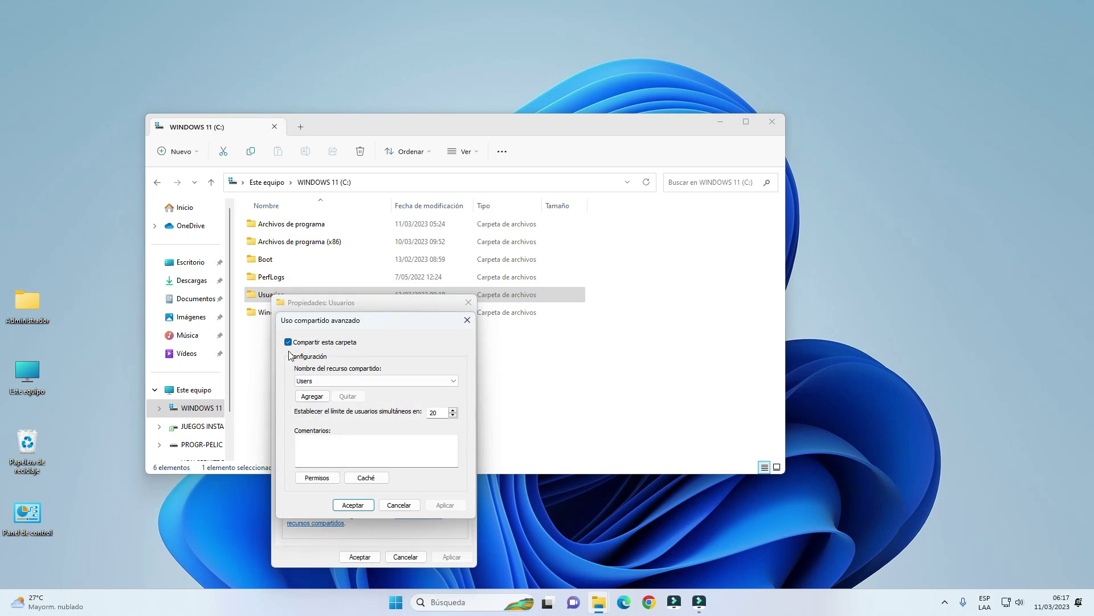
{"action": "left_click", "coordinate": [288, 342]}
{"action": "left_click", "coordinate": [446, 506]}
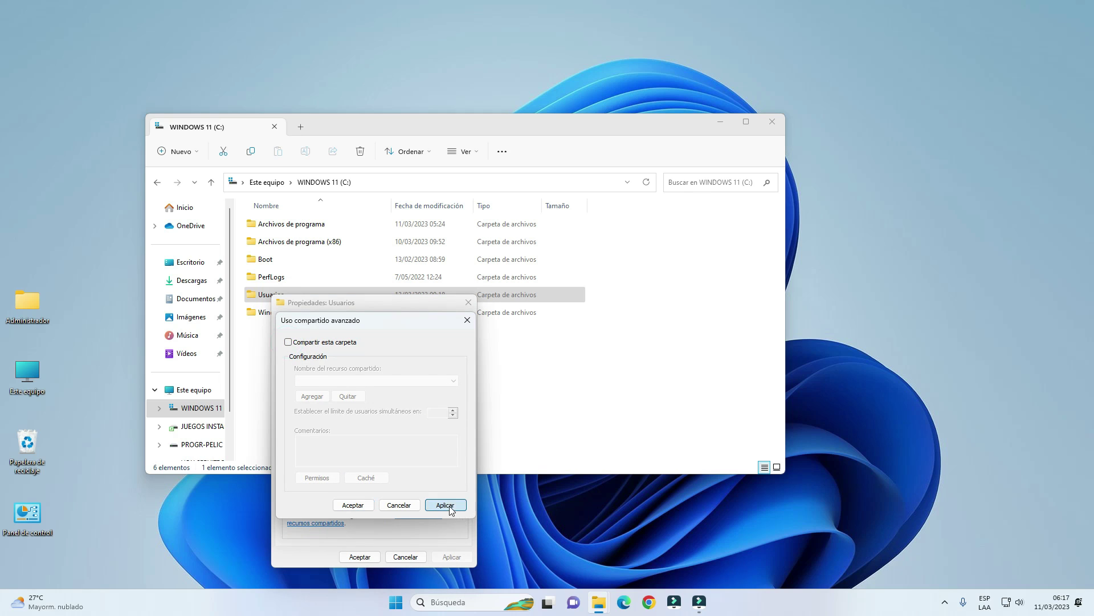
{"action": "left_click", "coordinate": [637, 303]}
{"action": "left_click", "coordinate": [356, 505]}
{"action": "left_click", "coordinate": [359, 556]}
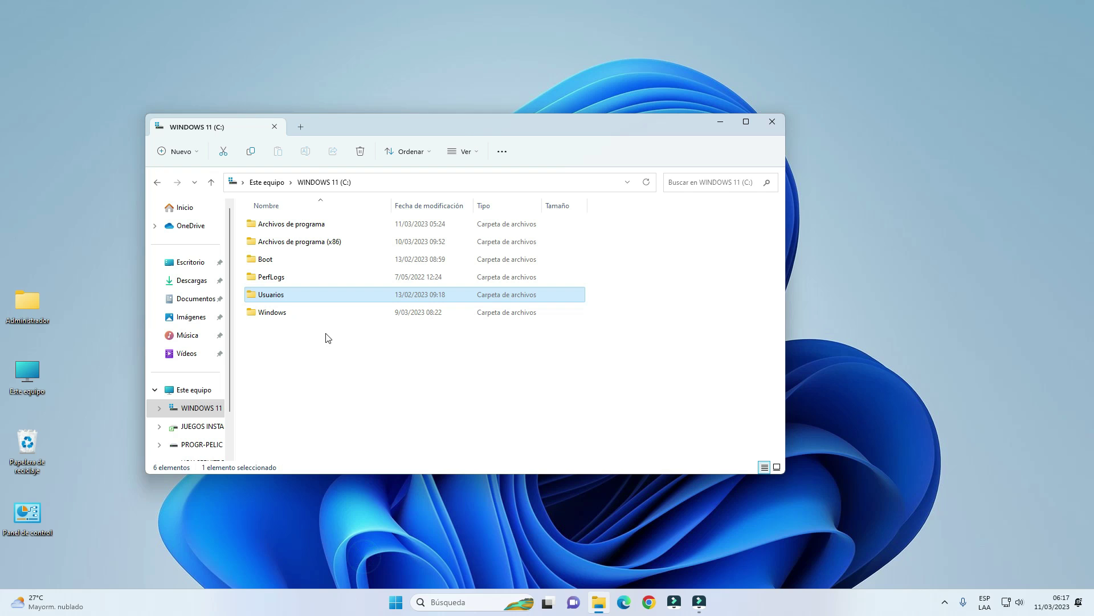
{"action": "right_click", "coordinate": [326, 335]}
{"action": "key", "text": "Escape"}
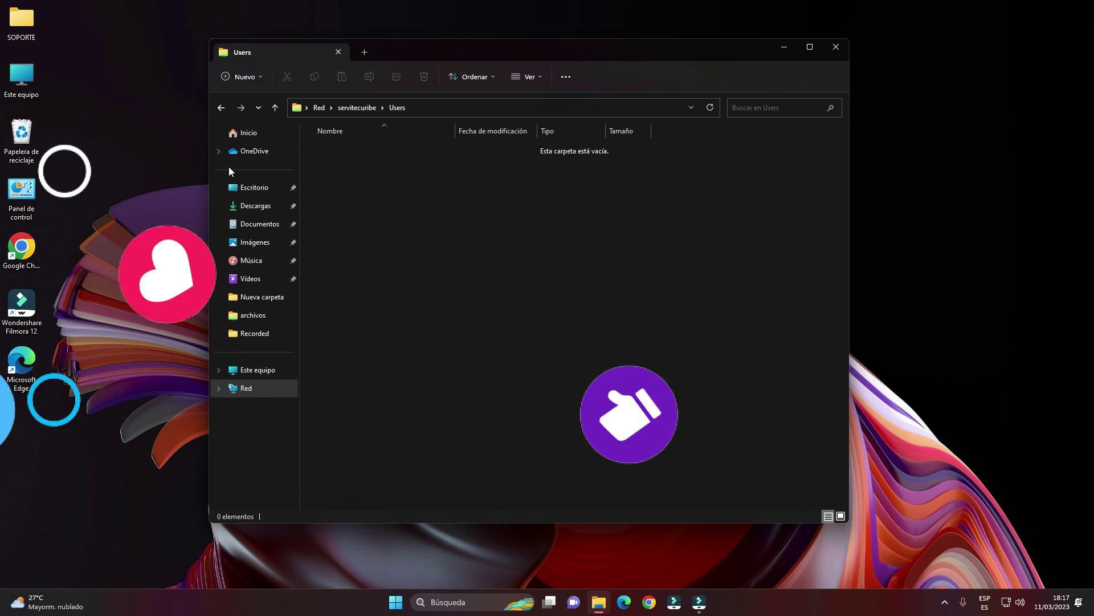
On the second computer, return to the servitecuribe share list, refresh it and open shared folder D
{"action": "left_click", "coordinate": [219, 109]}
{"action": "right_click", "coordinate": [398, 289]}
{"action": "left_click", "coordinate": [432, 334]}
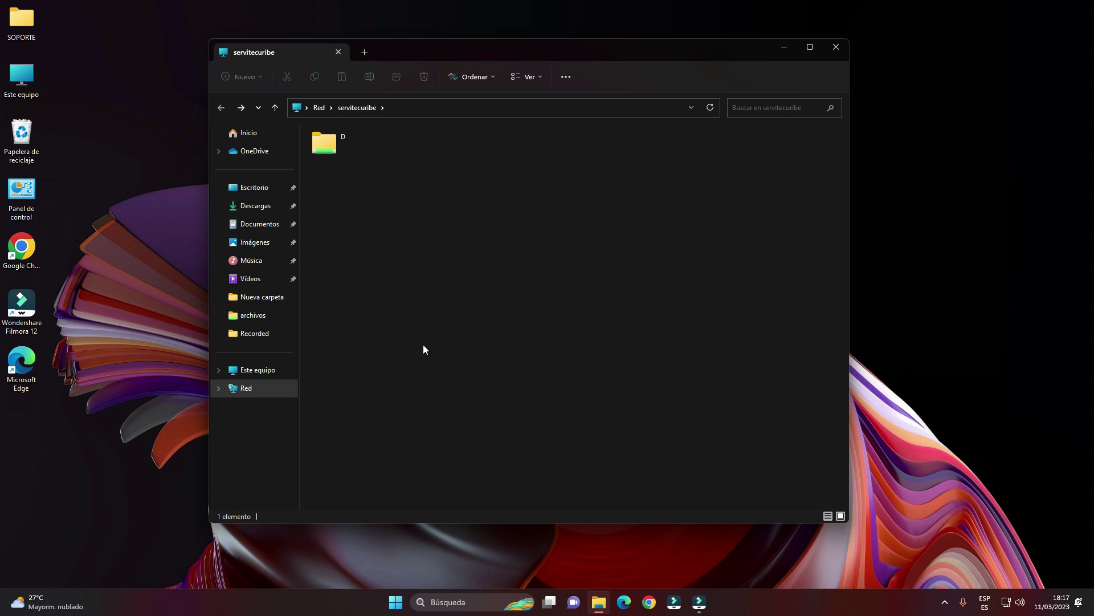
{"action": "double_click", "coordinate": [339, 139]}
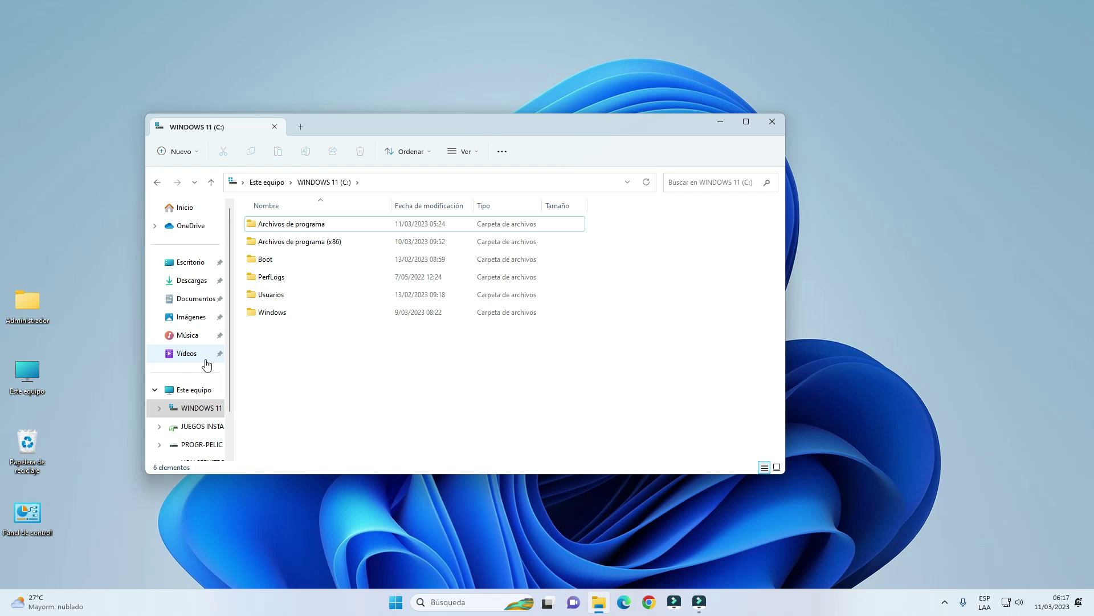
Return to Este equipo and open the properties of drive PROGR-PELIC (E:)
{"action": "left_click", "coordinate": [171, 387]}
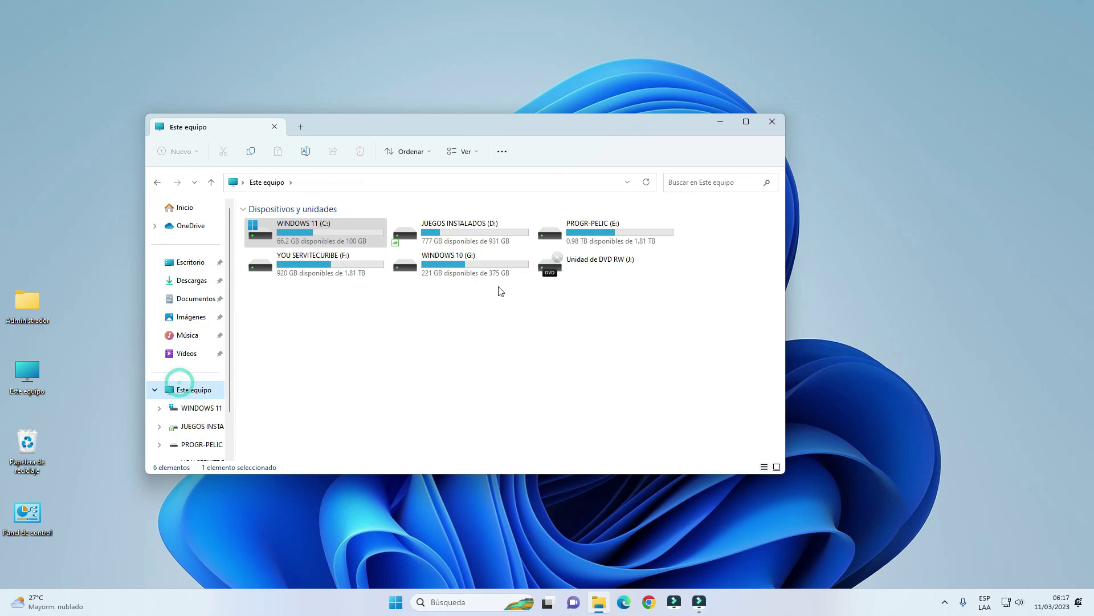
{"action": "right_click", "coordinate": [581, 229]}
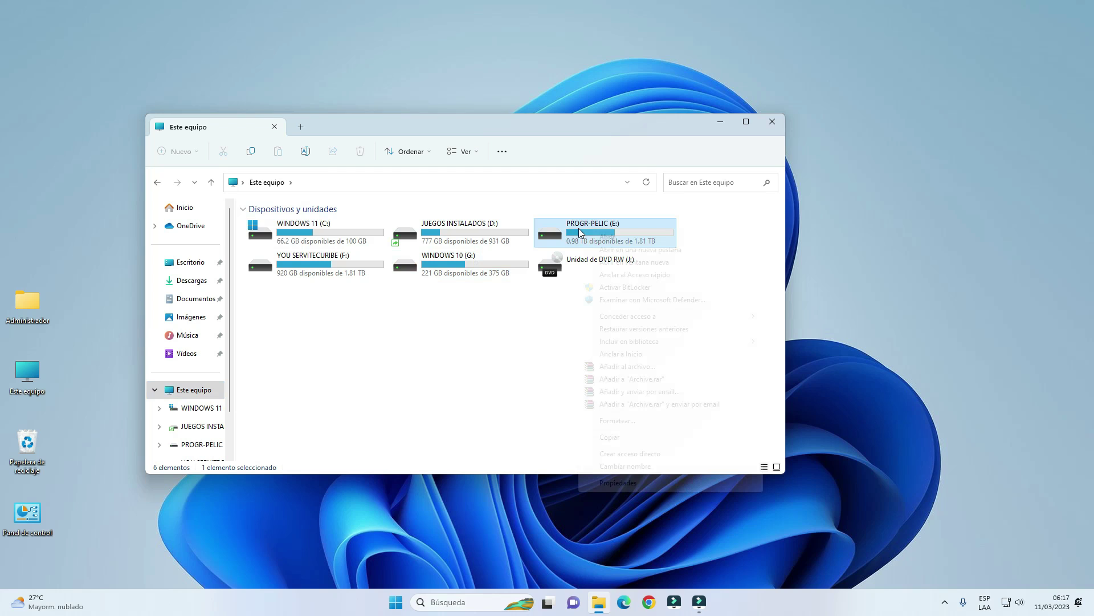
{"action": "left_click", "coordinate": [630, 482]}
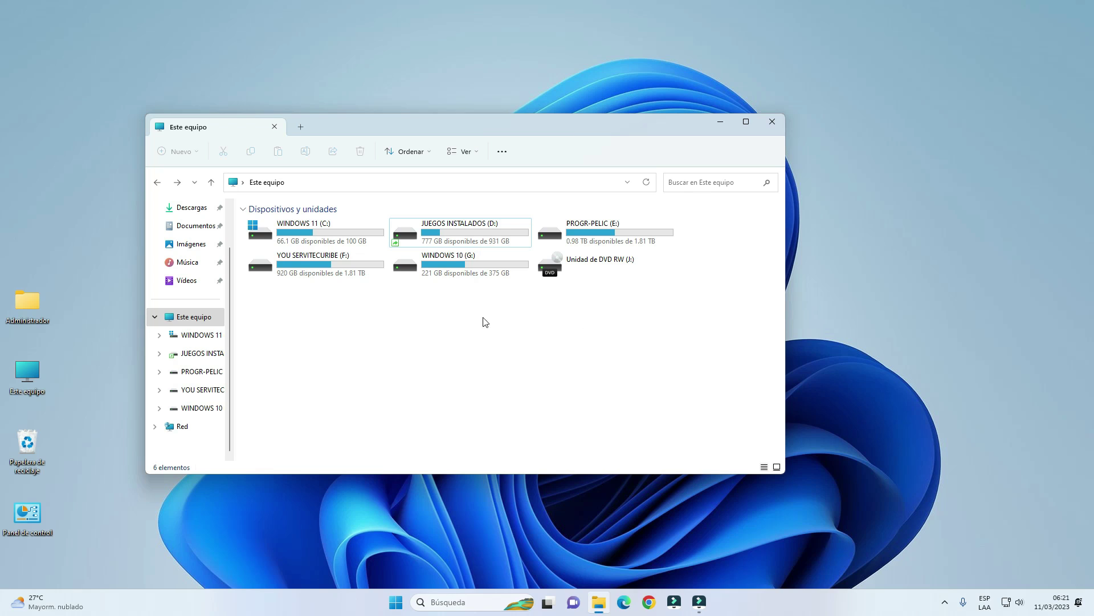
Open the advanced sharing settings in the properties of drive JUEGOS INSTALADOS (D:)
{"action": "left_click", "coordinate": [434, 237]}
{"action": "right_click", "coordinate": [435, 235]}
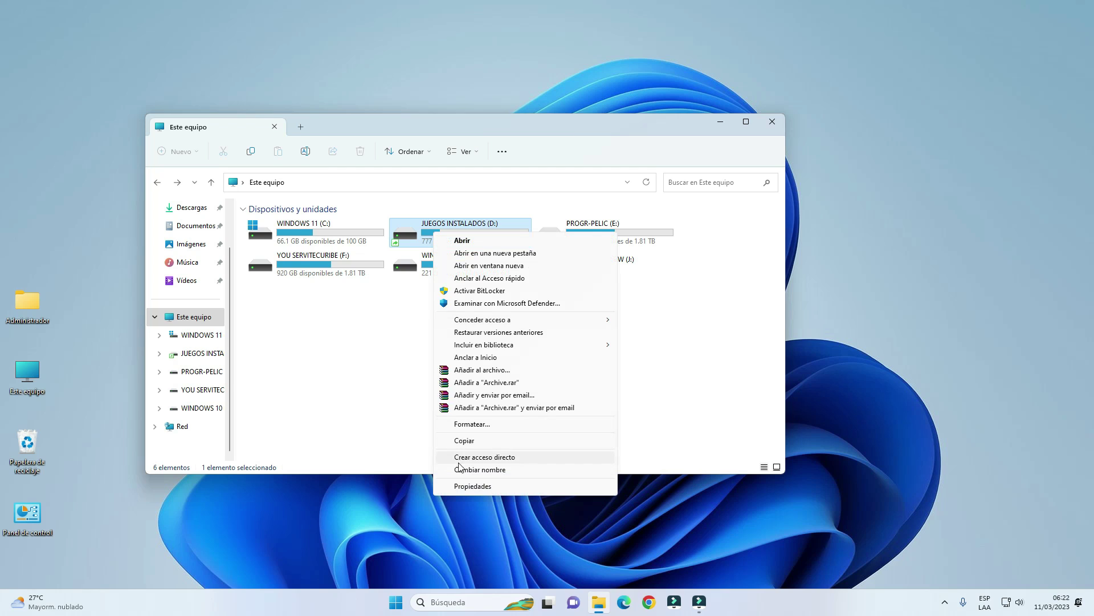
{"action": "left_click", "coordinate": [467, 486]}
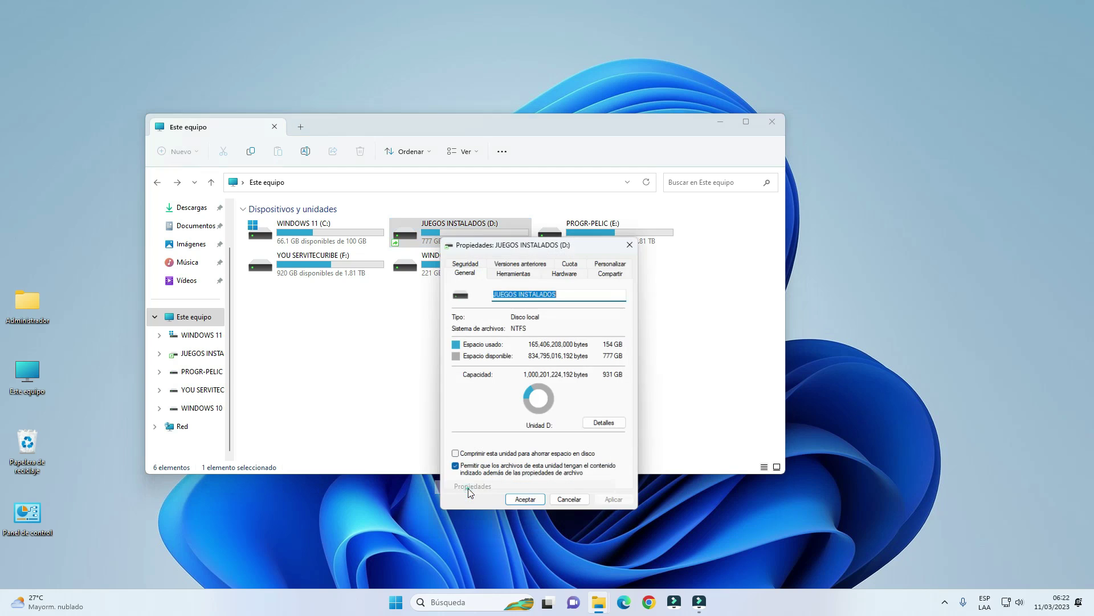
{"action": "left_click", "coordinate": [610, 272]}
{"action": "left_click", "coordinate": [488, 403]}
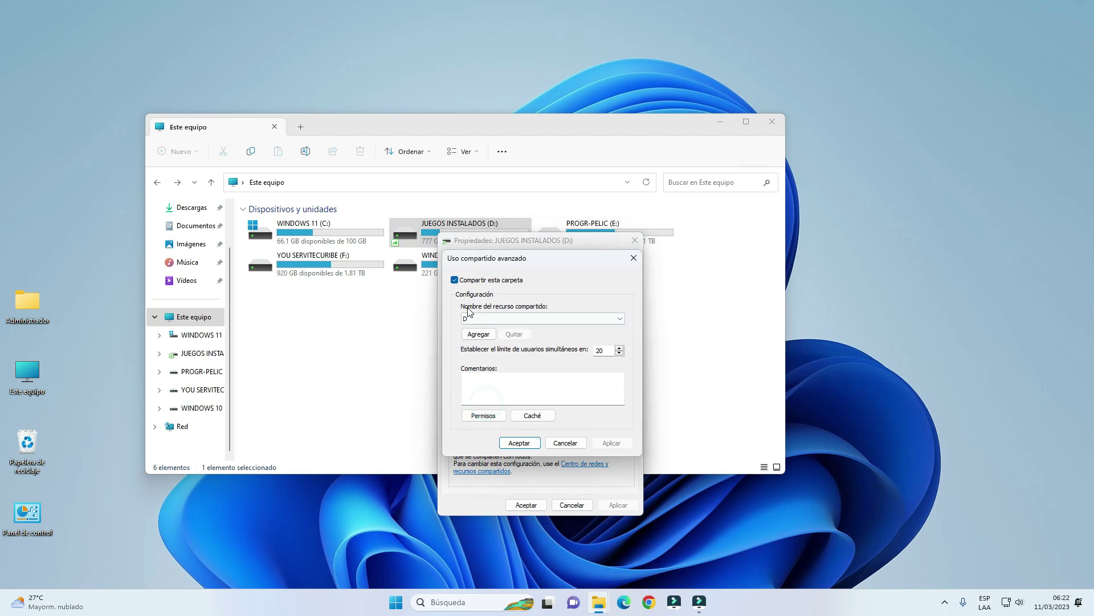
Stop sharing drive JUEGOS INSTALADOS (D:), apply the change despite open files, close both dialogs and refresh the drive list
{"action": "left_click", "coordinate": [454, 280]}
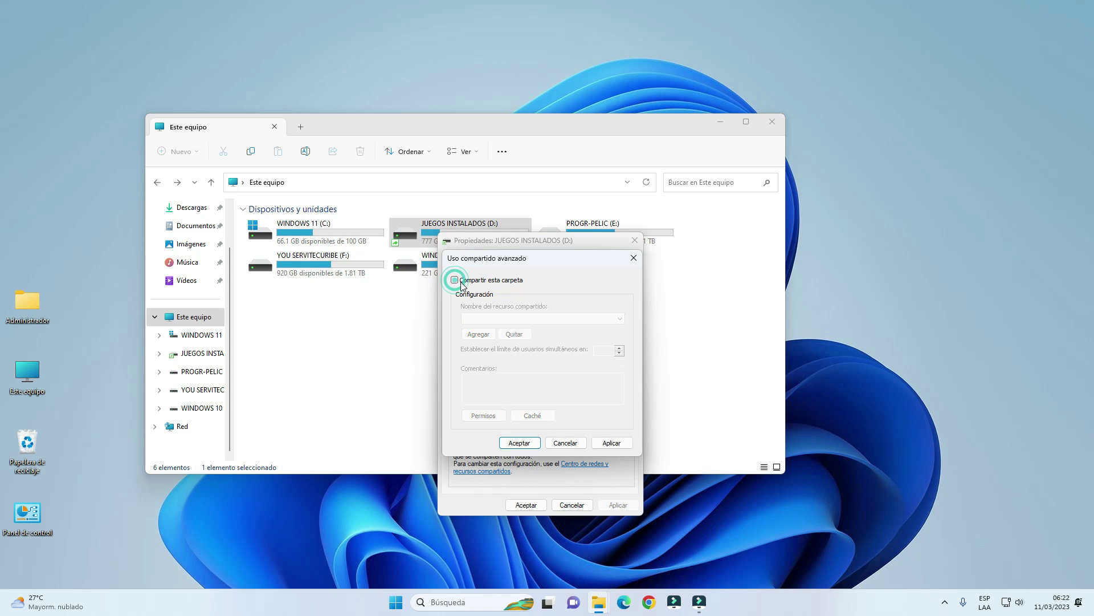
{"action": "left_click", "coordinate": [612, 444]}
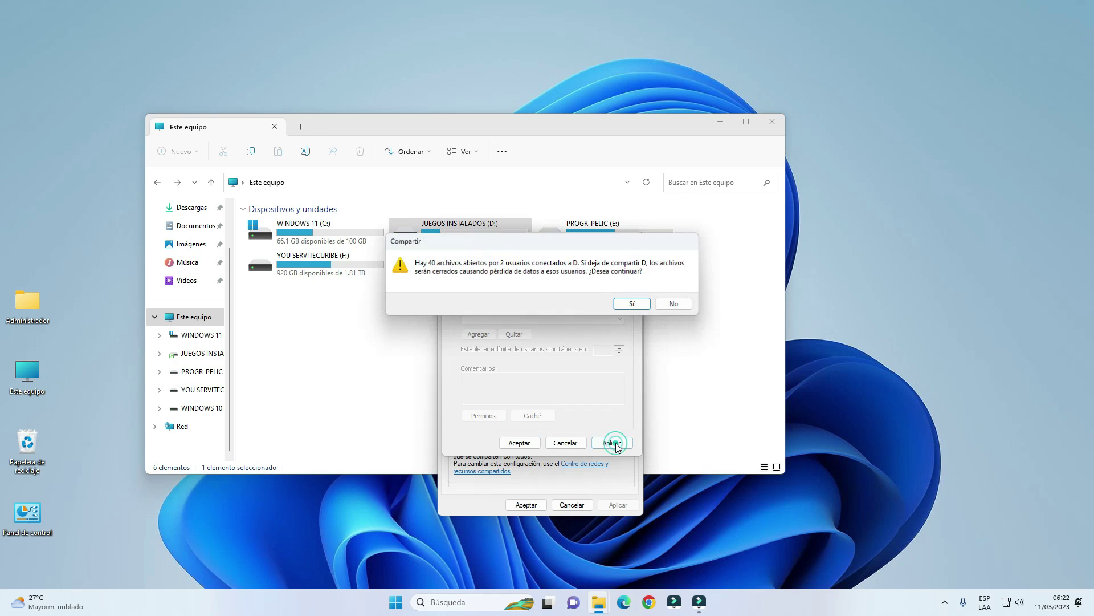
{"action": "left_click", "coordinate": [634, 303]}
{"action": "left_click", "coordinate": [519, 443]}
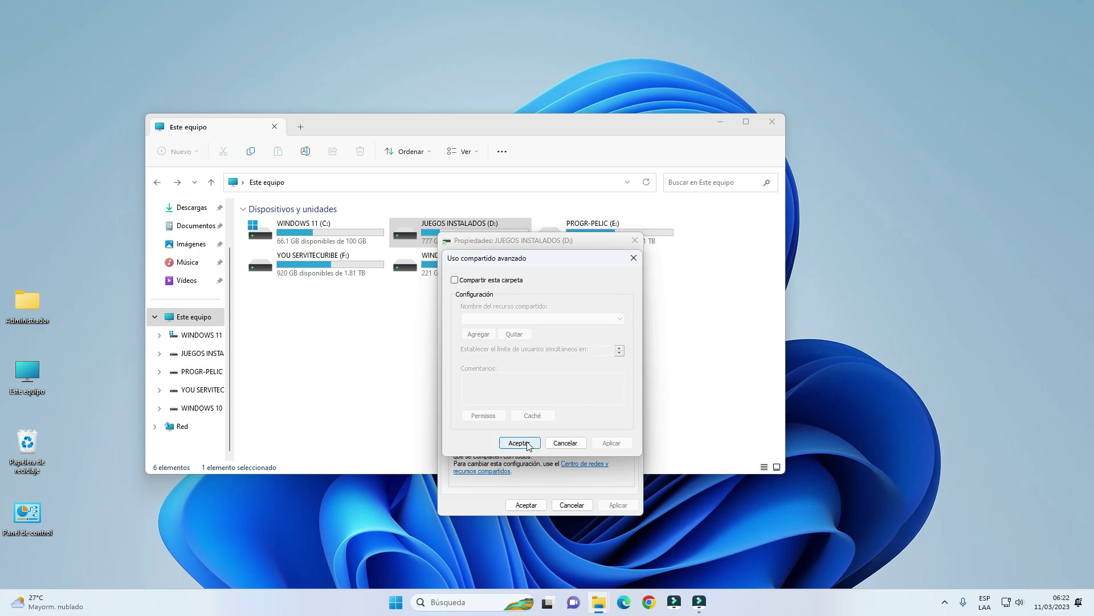
{"action": "left_click", "coordinate": [526, 505]}
{"action": "right_click", "coordinate": [422, 338]}
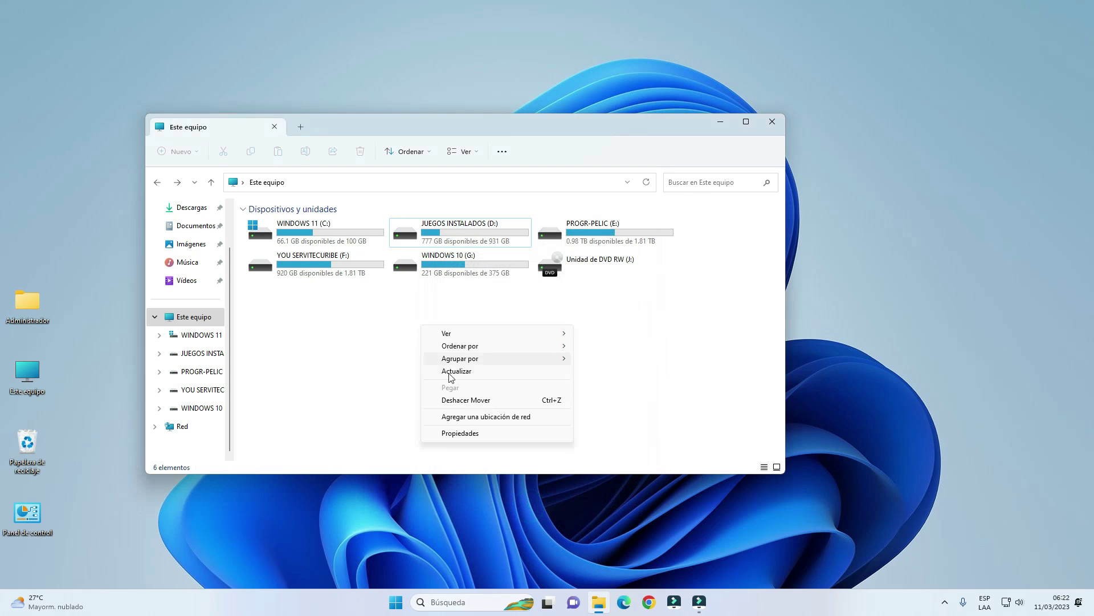
{"action": "left_click", "coordinate": [453, 373]}
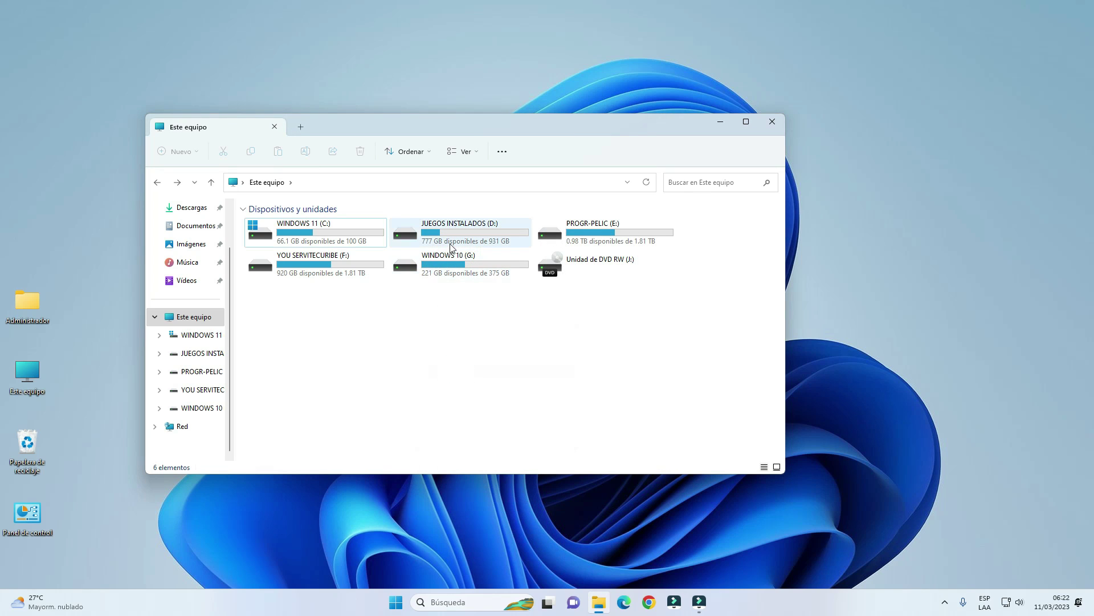